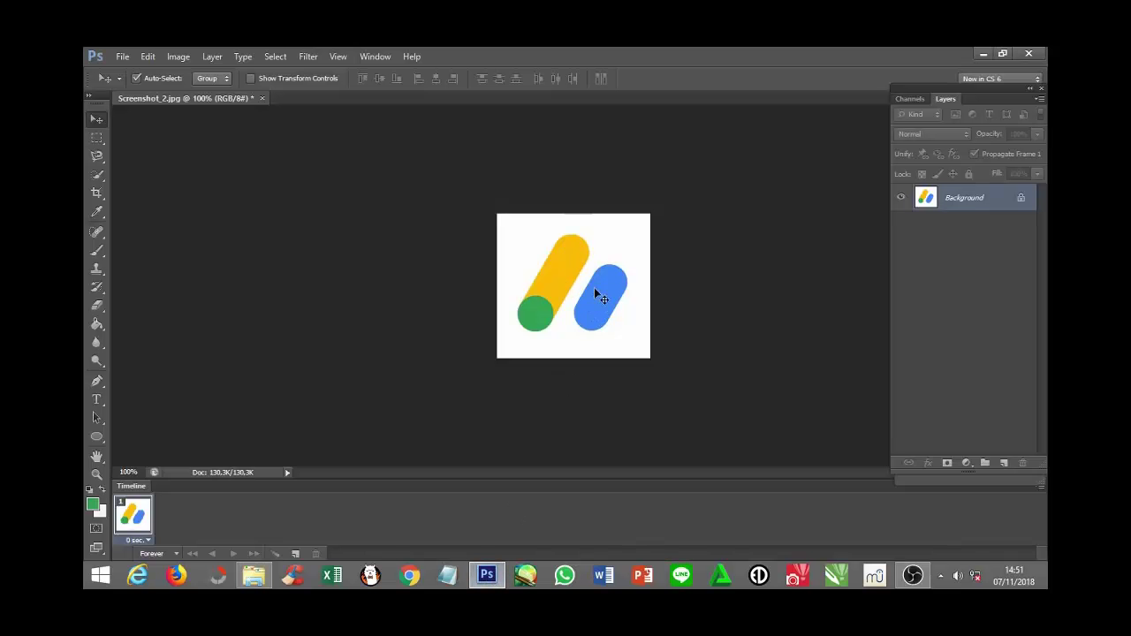
Add a vertical guide and move it to the logo's horizontal centre.
click(340, 57)
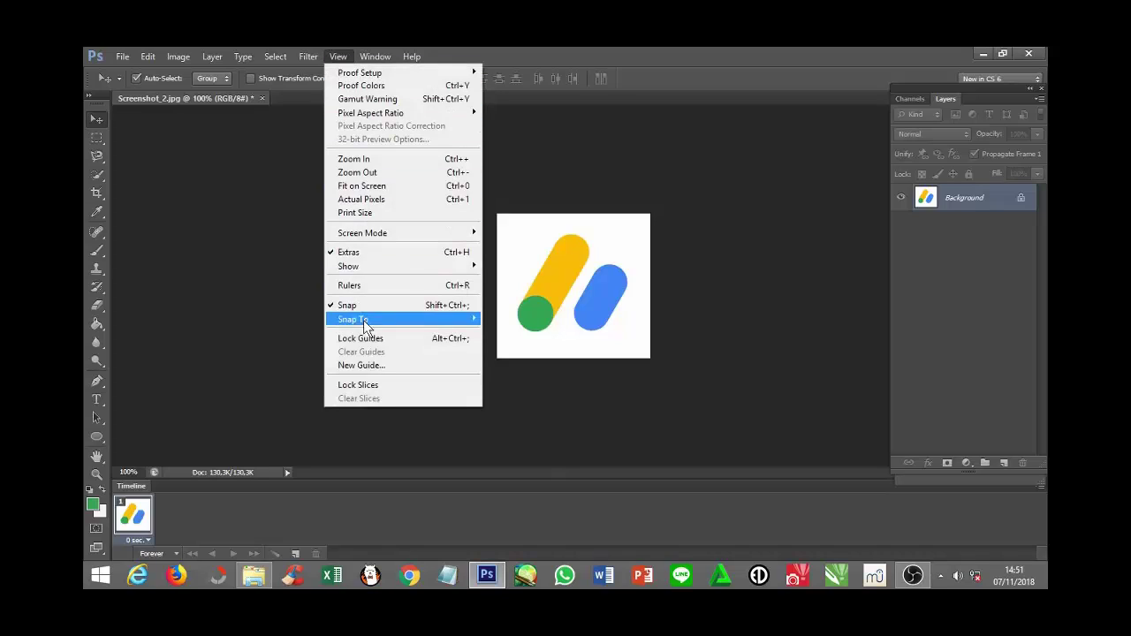
click(386, 365)
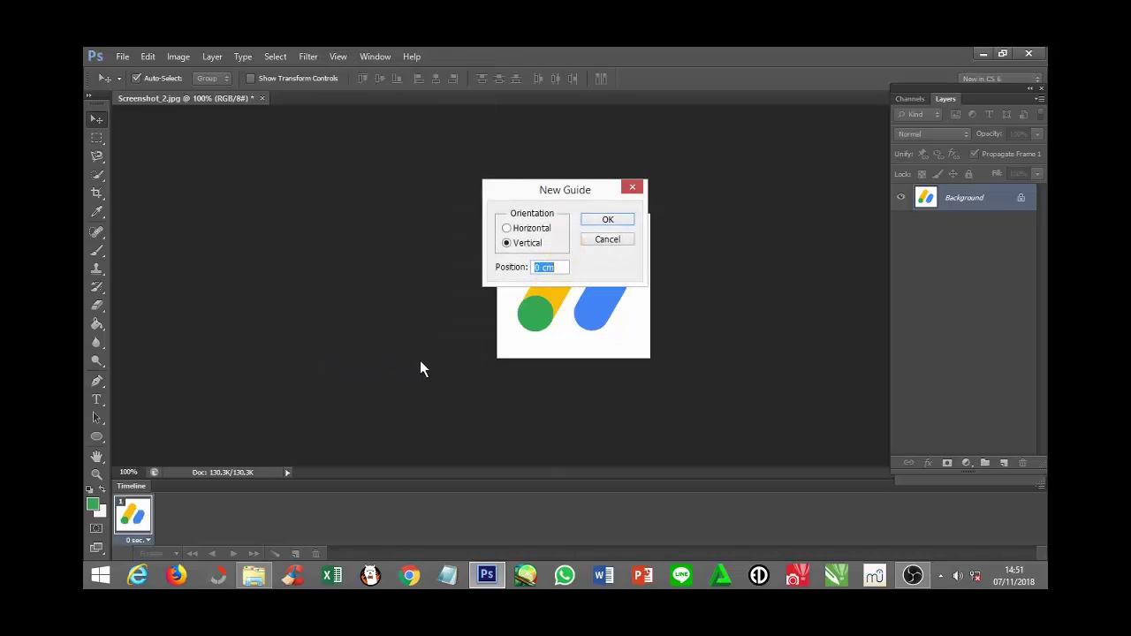
click(608, 220)
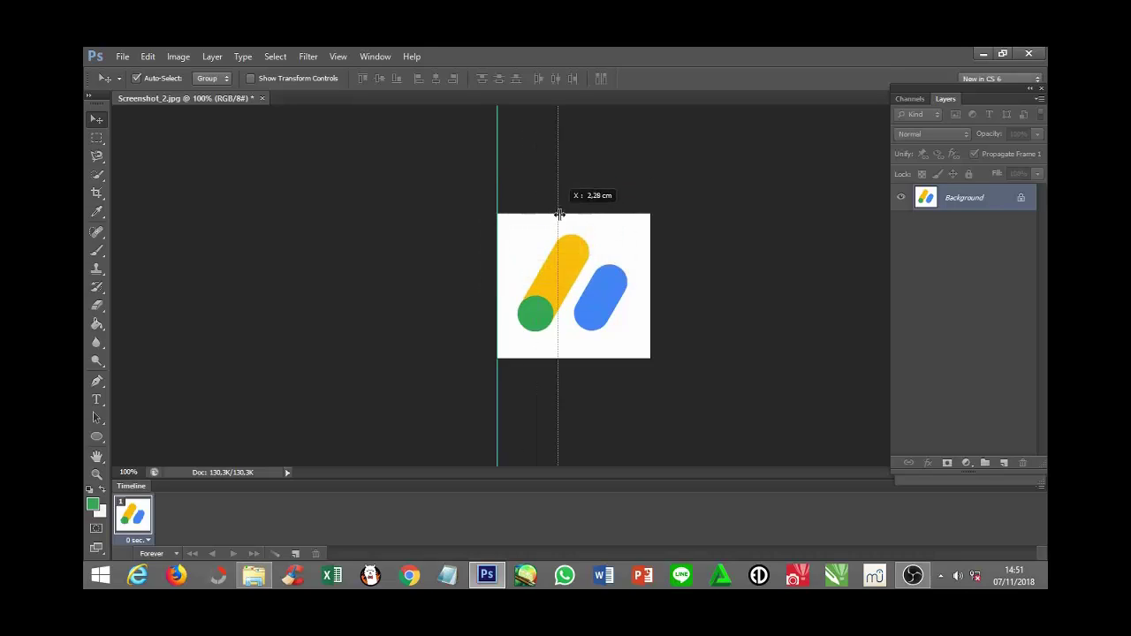
drag(498, 187, 575, 217)
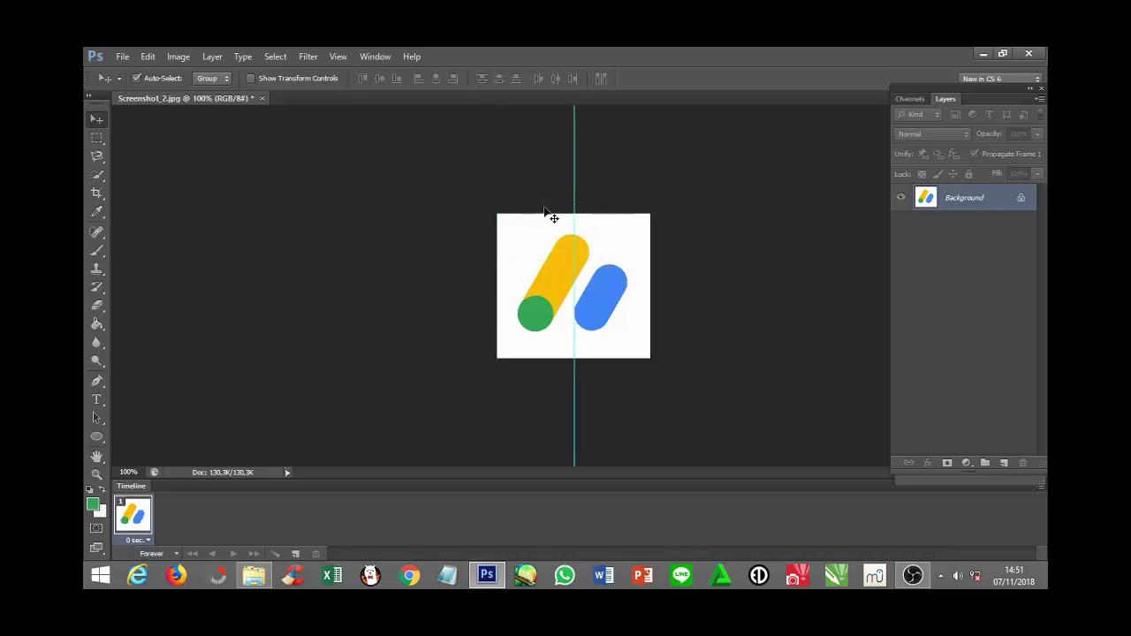
Add a horizontal guide and move it down to the logo's vertical centre.
click(346, 54)
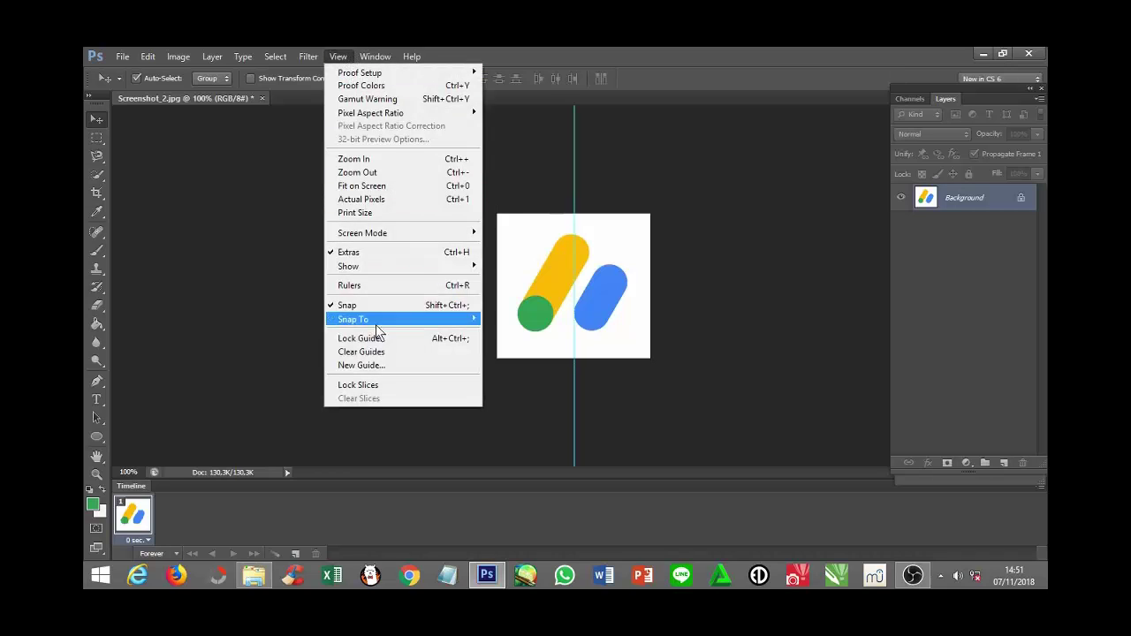
click(399, 373)
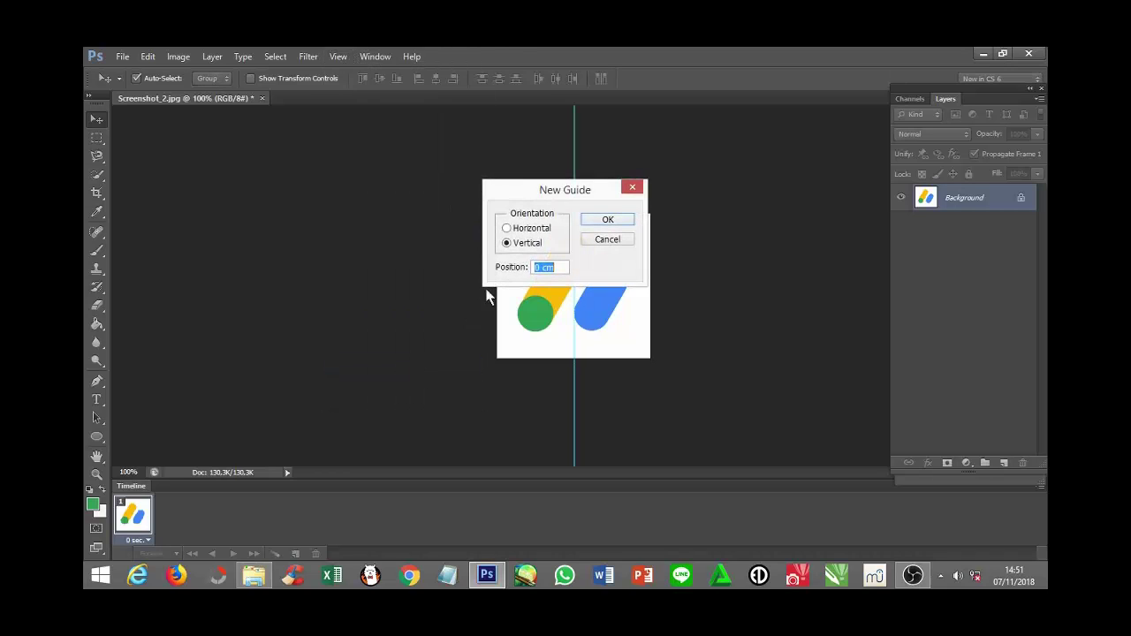
click(507, 229)
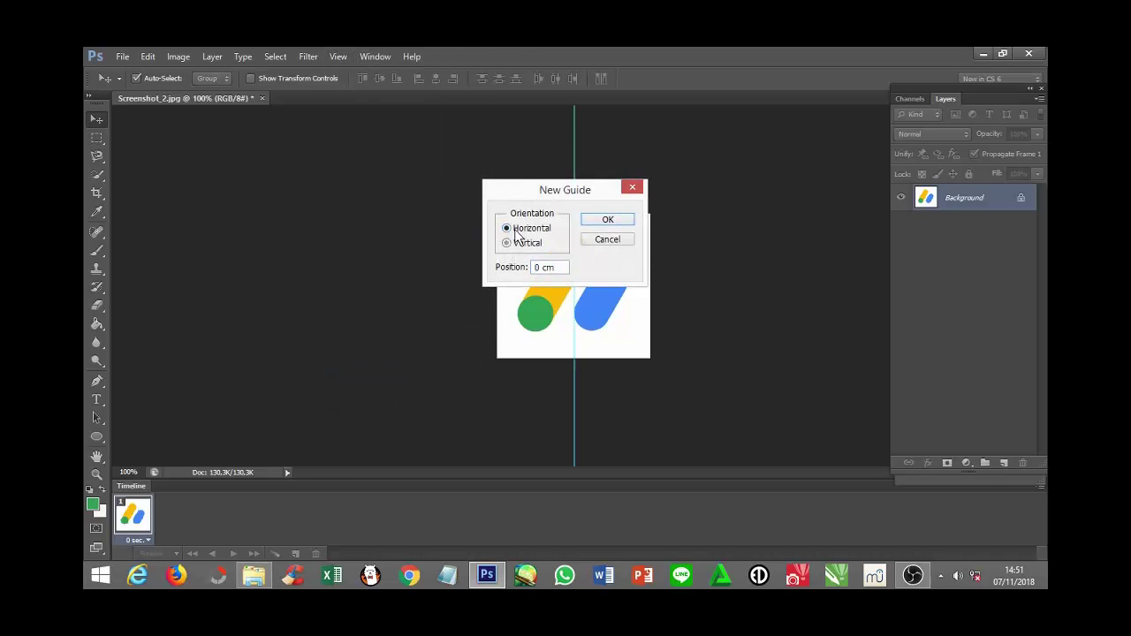
click(602, 222)
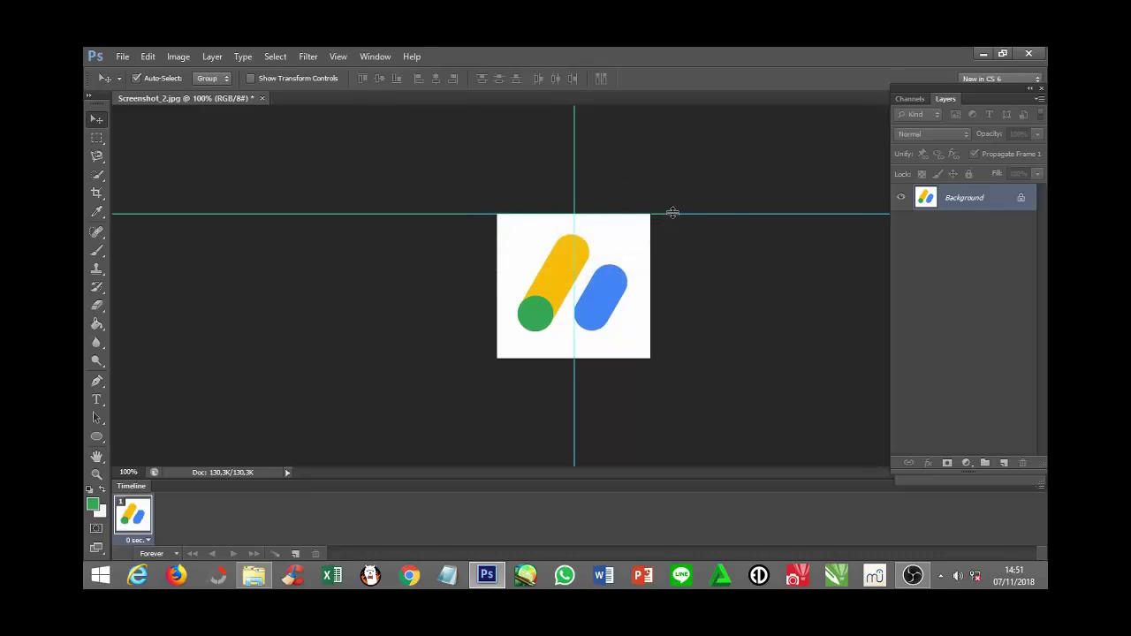
drag(673, 214, 680, 287)
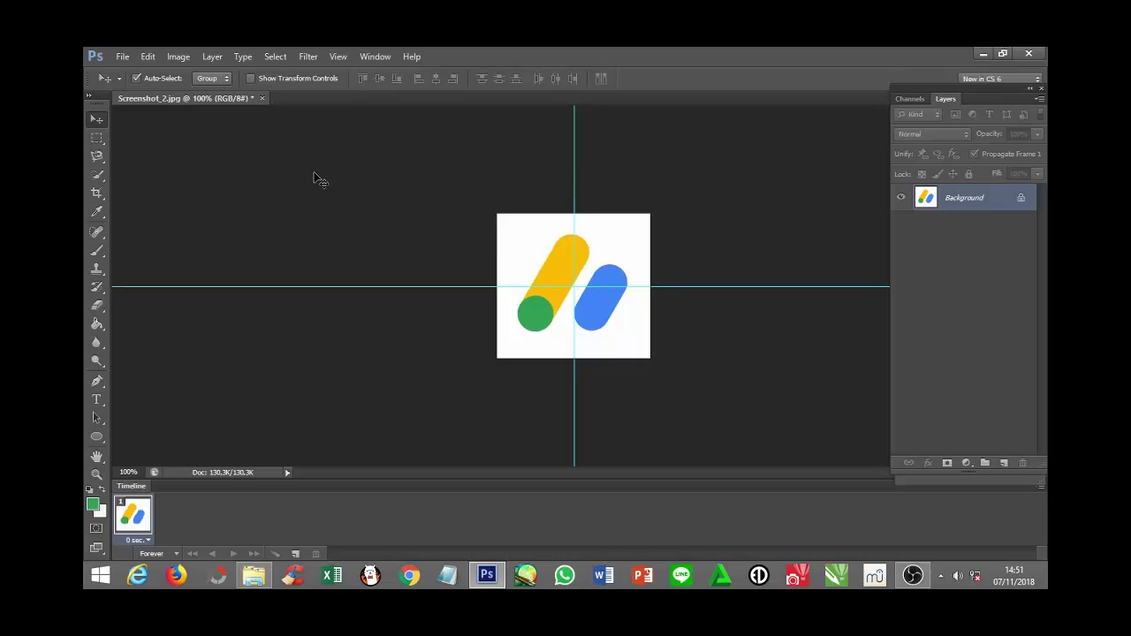
Create a new white document 500 × 500 pixels at 300 ppi.
click(123, 58)
click(160, 71)
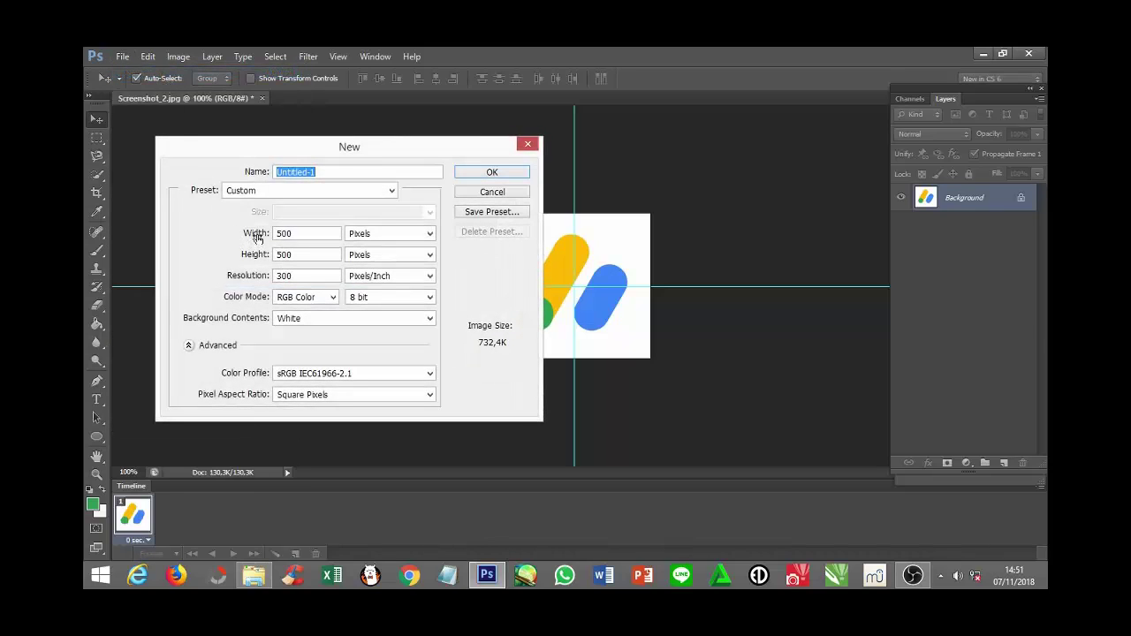
double_click(276, 233)
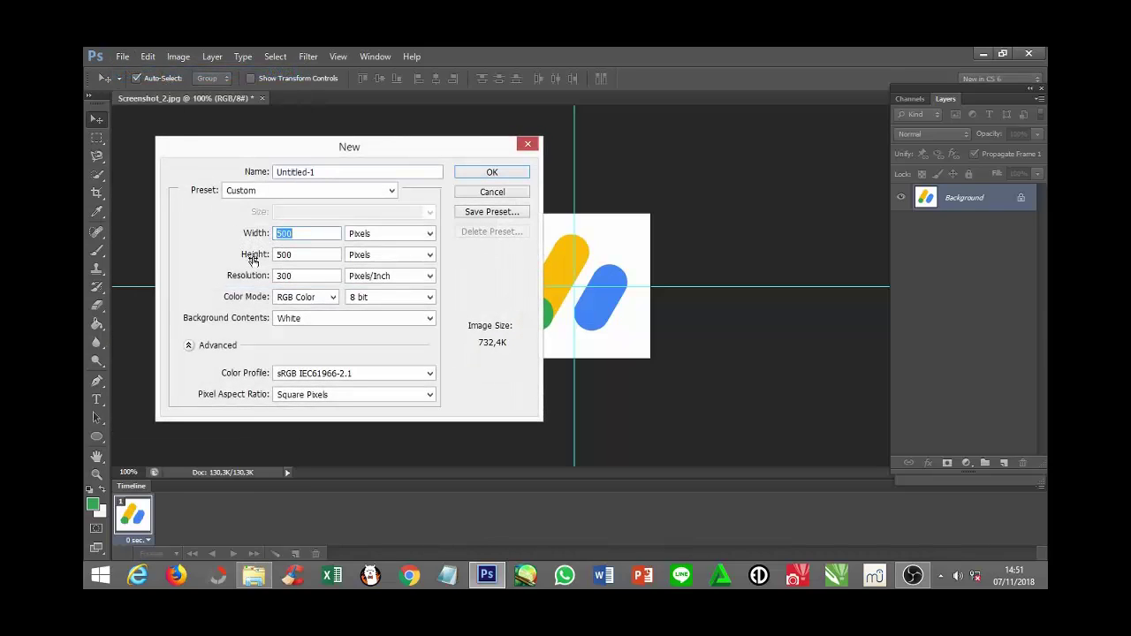
double_click(278, 255)
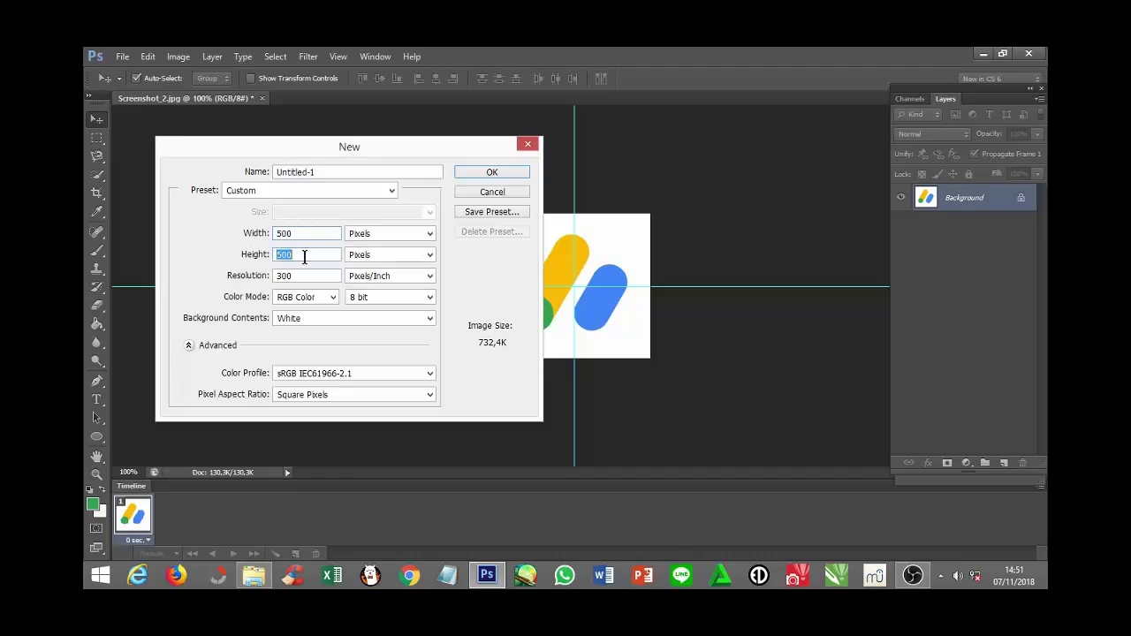
click(501, 173)
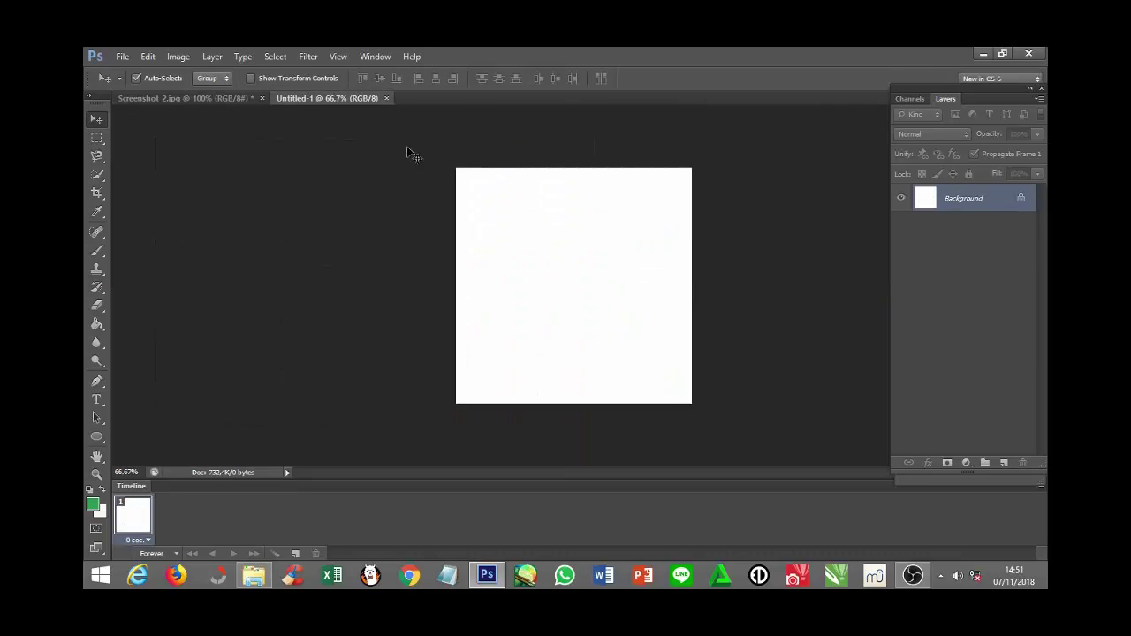
Add a horizontal guide and move it to the middle of the new canvas.
click(340, 56)
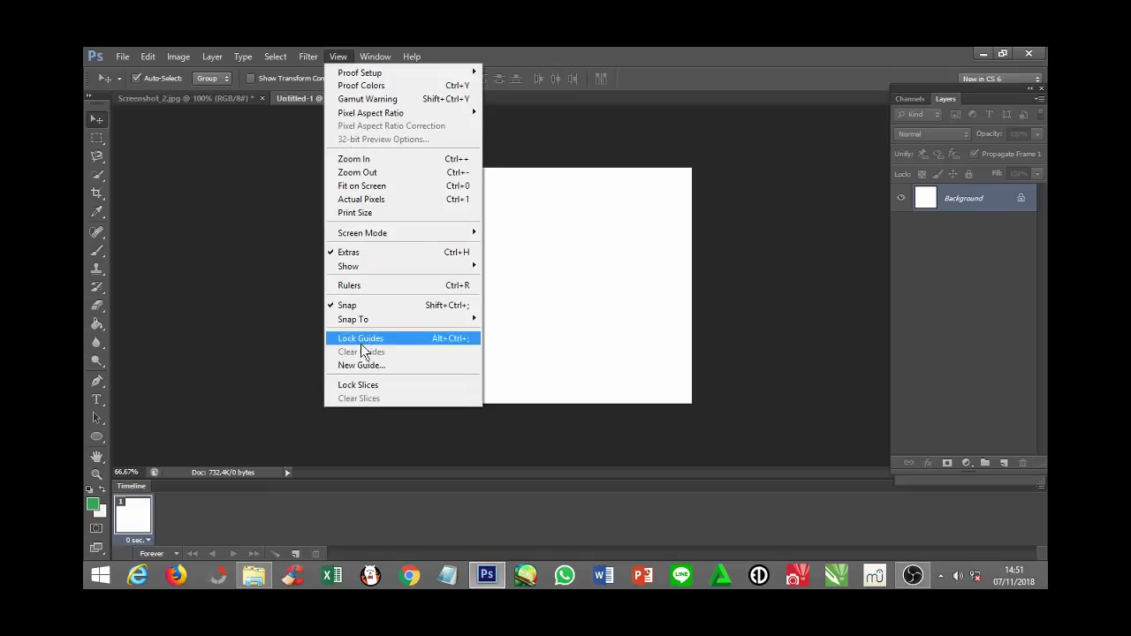
click(359, 366)
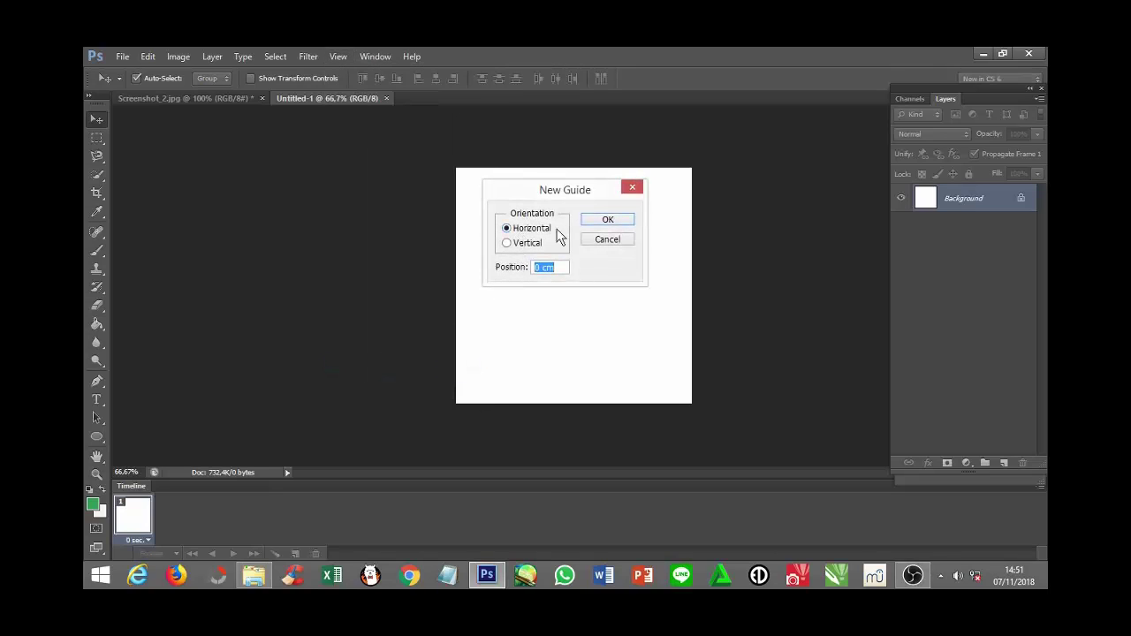
click(607, 221)
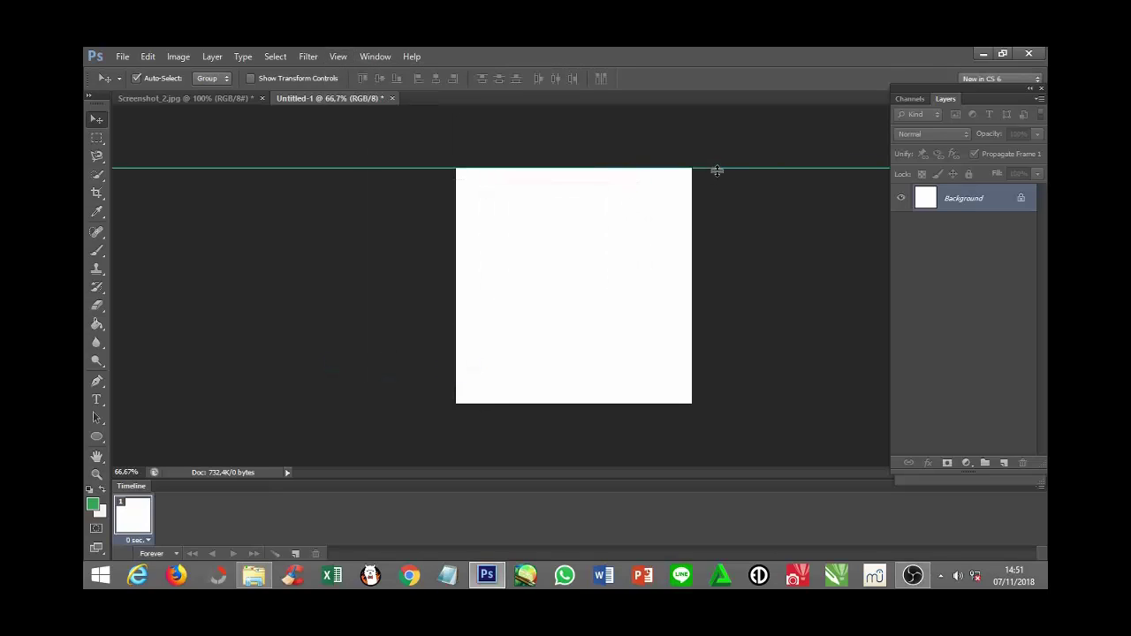
drag(717, 168, 722, 286)
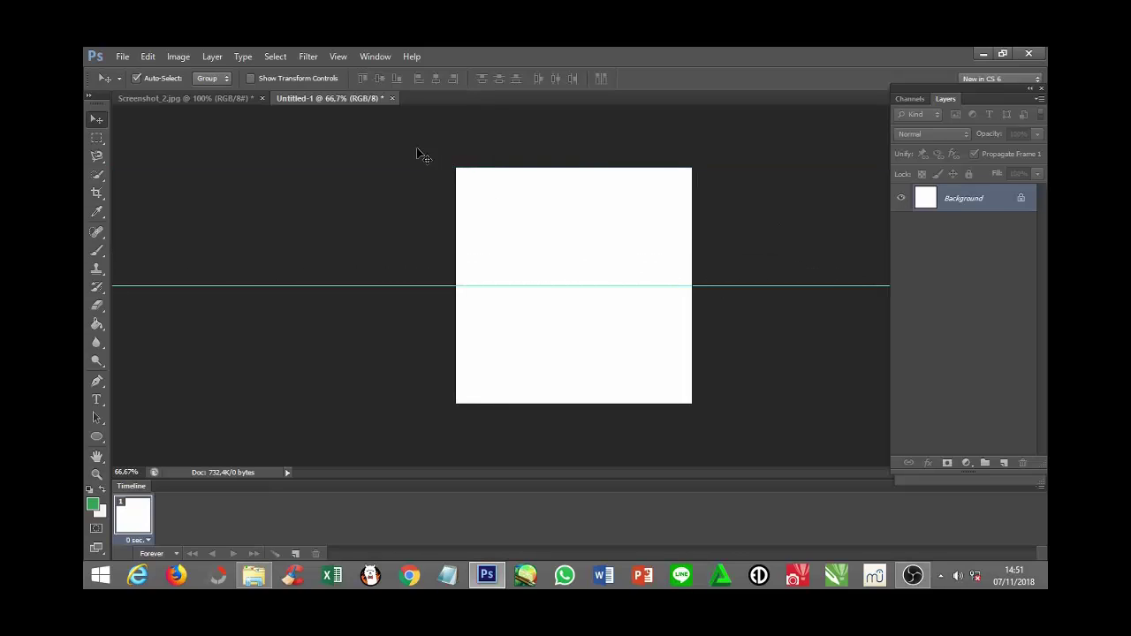
Add a vertical guide and move it to the canvas centre.
click(339, 57)
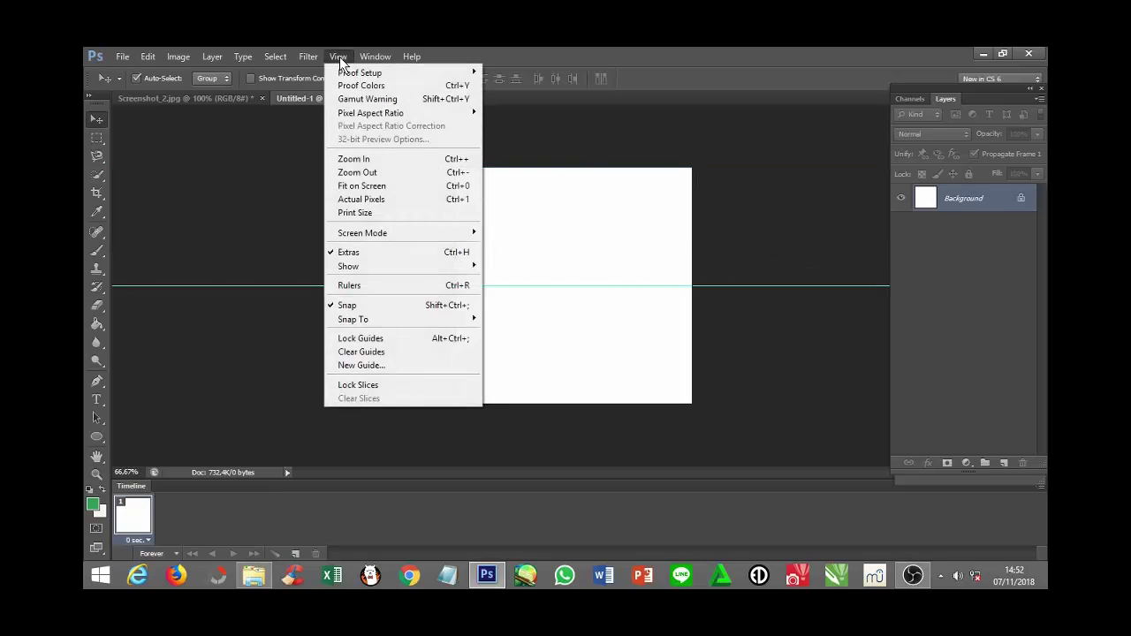
click(359, 365)
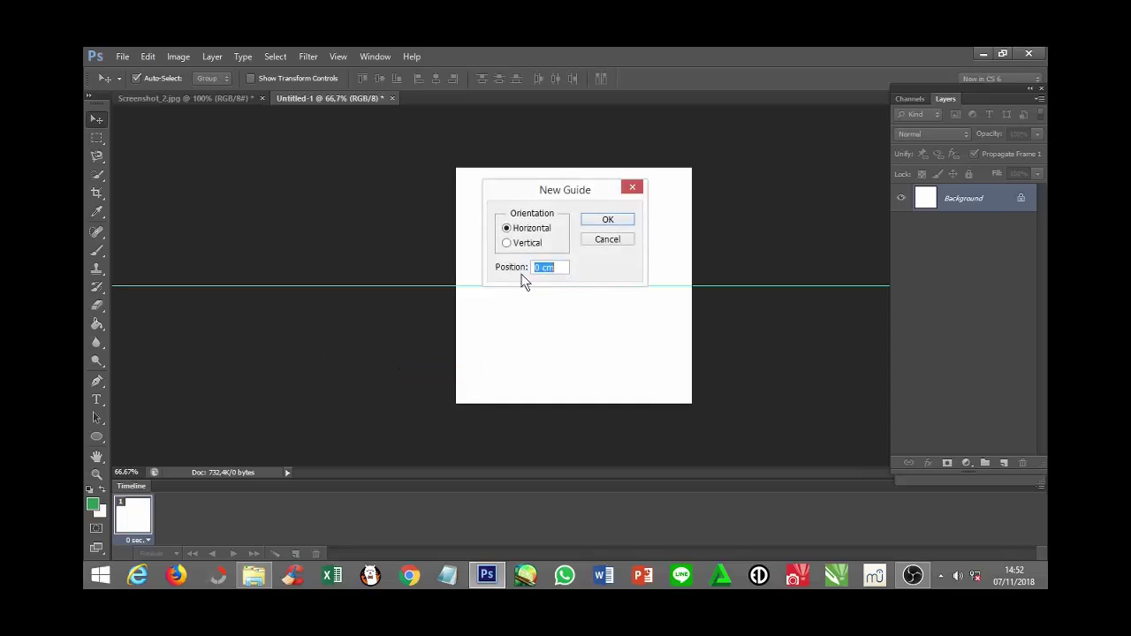
click(507, 244)
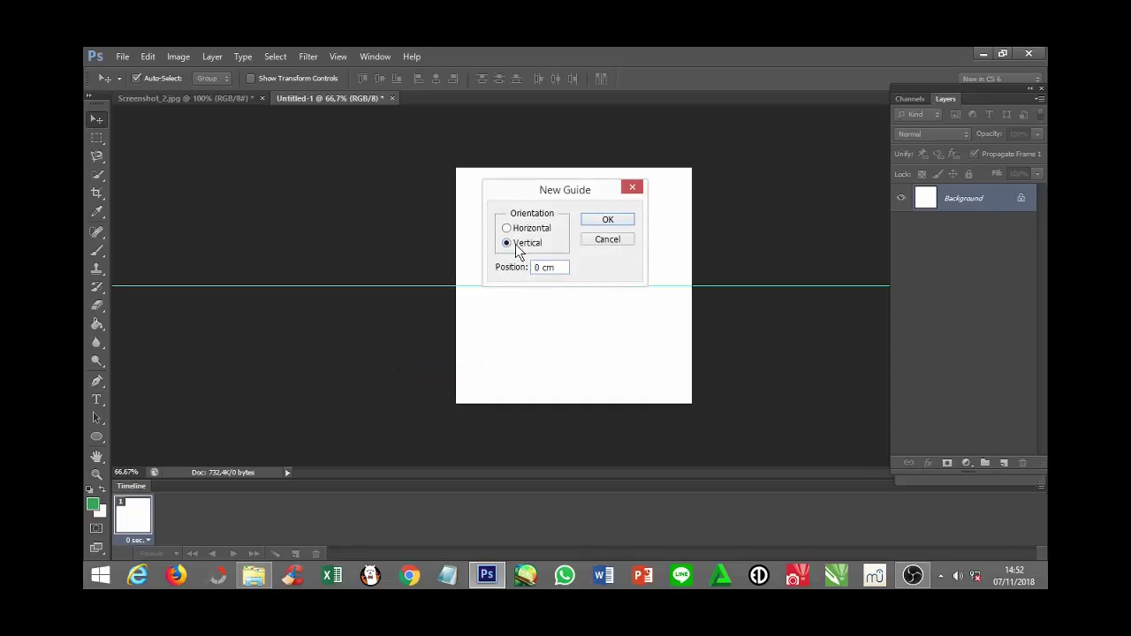
click(607, 219)
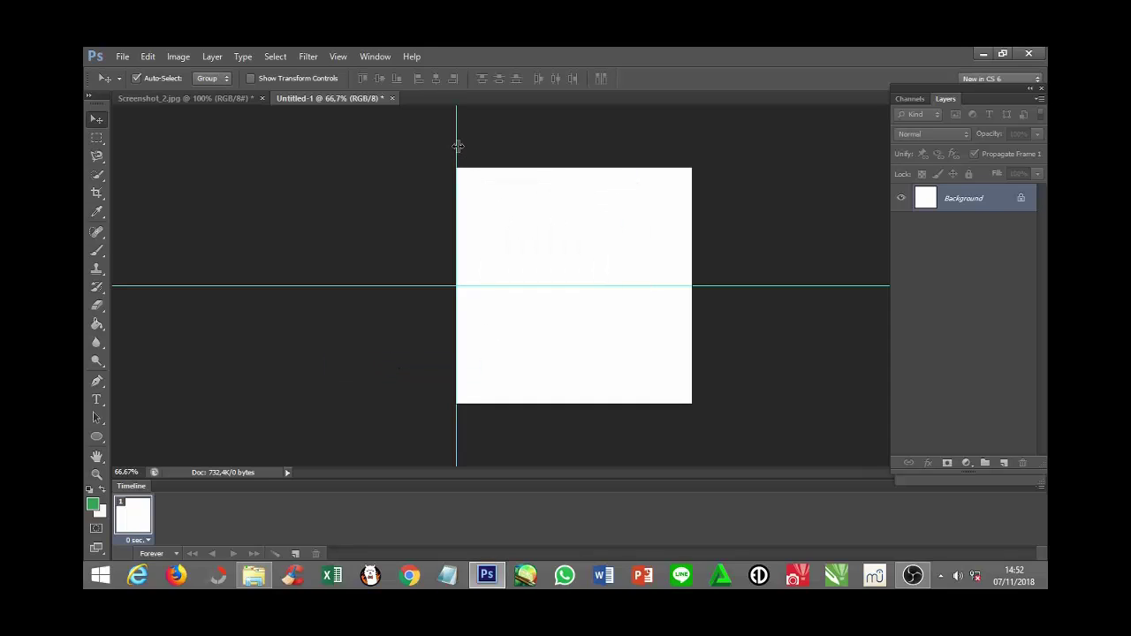
drag(457, 144, 578, 212)
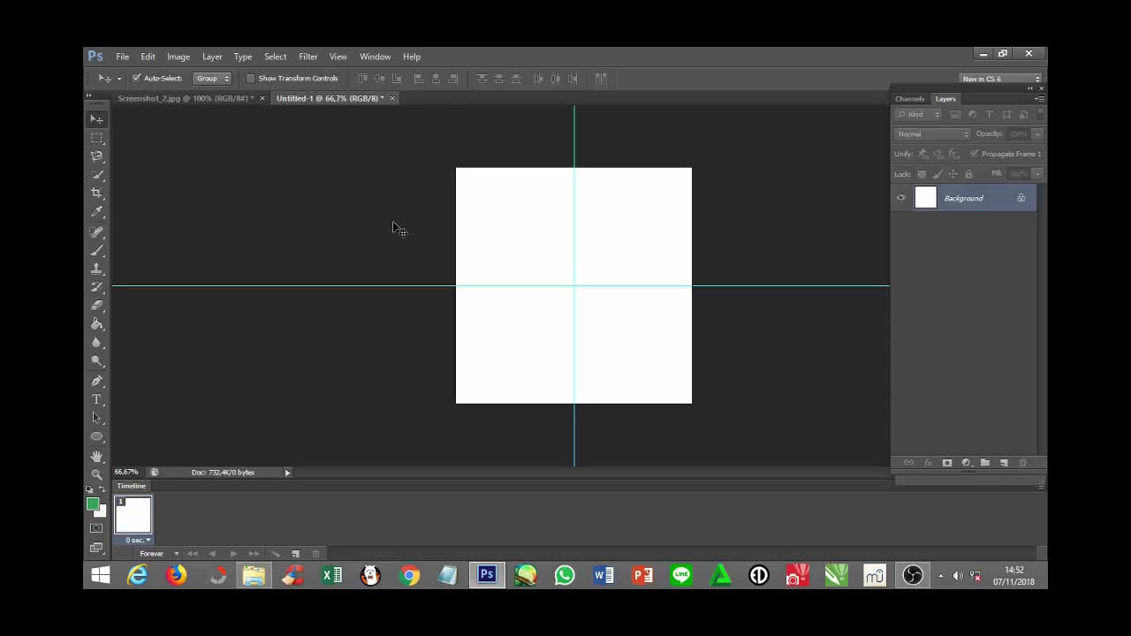
Draw a green 50 px-radius rounded rectangle left of centre, sized 100 × 330 px.
click(96, 436)
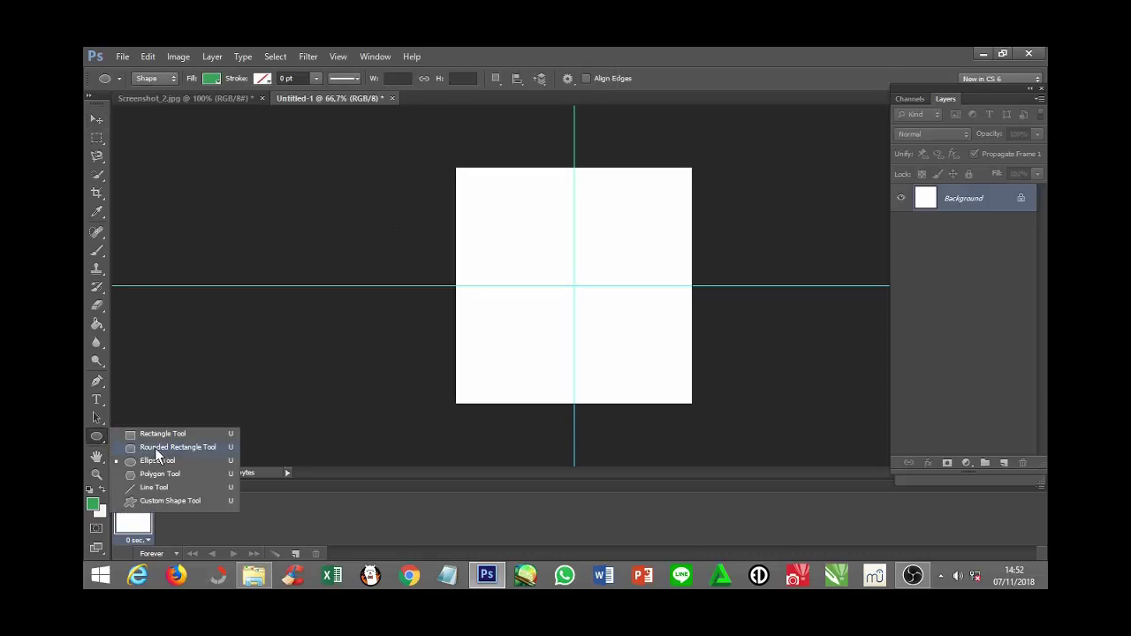
click(198, 446)
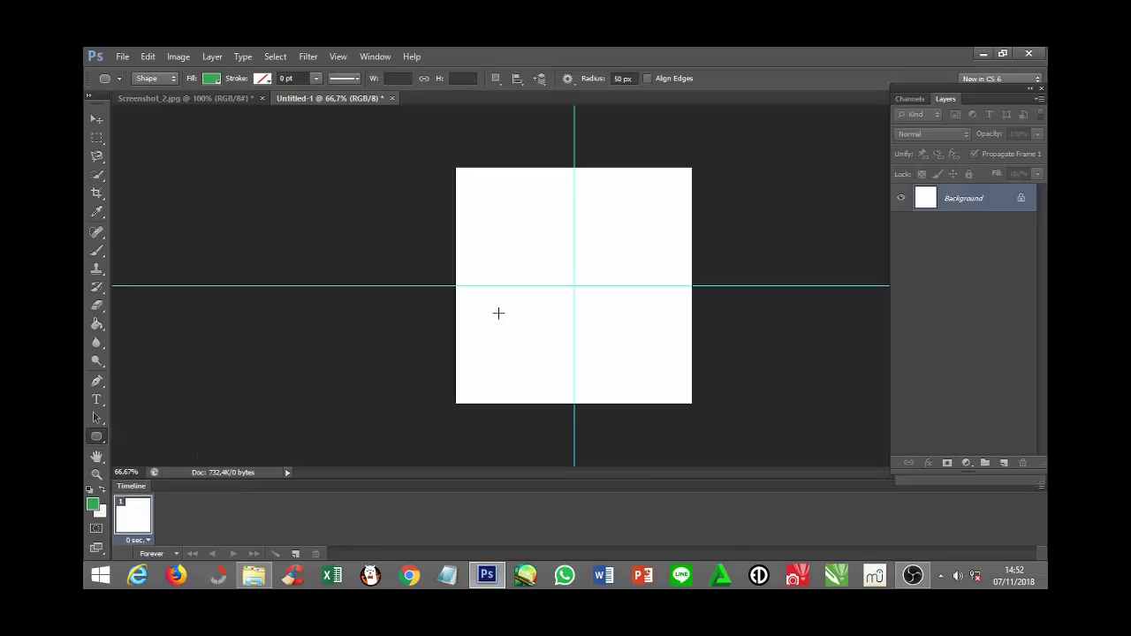
drag(510, 217, 558, 366)
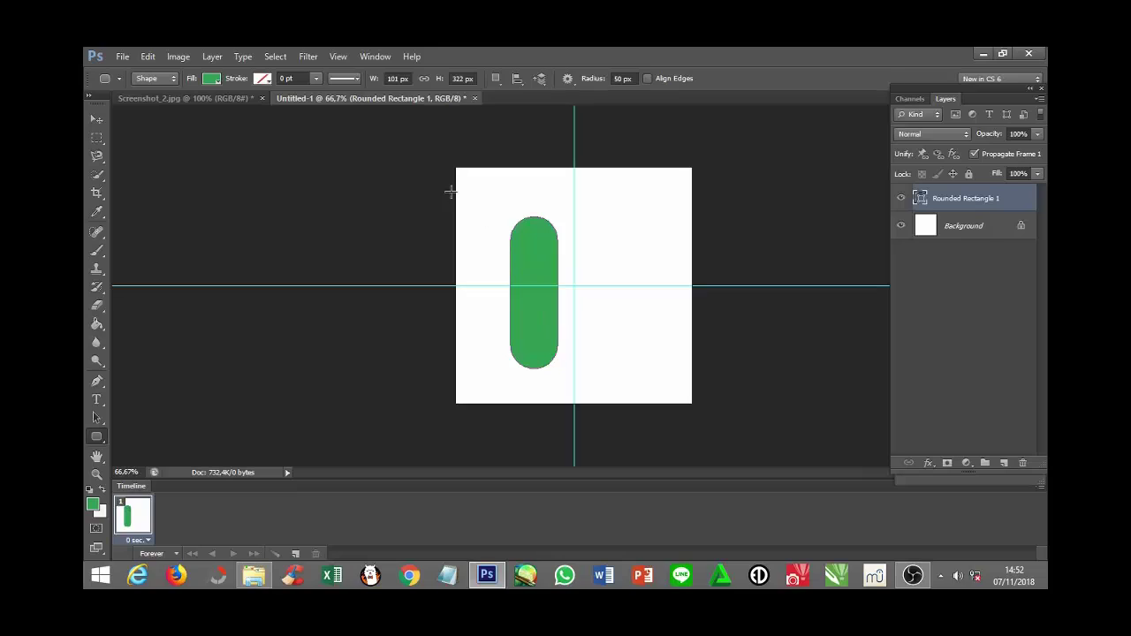
click(399, 79)
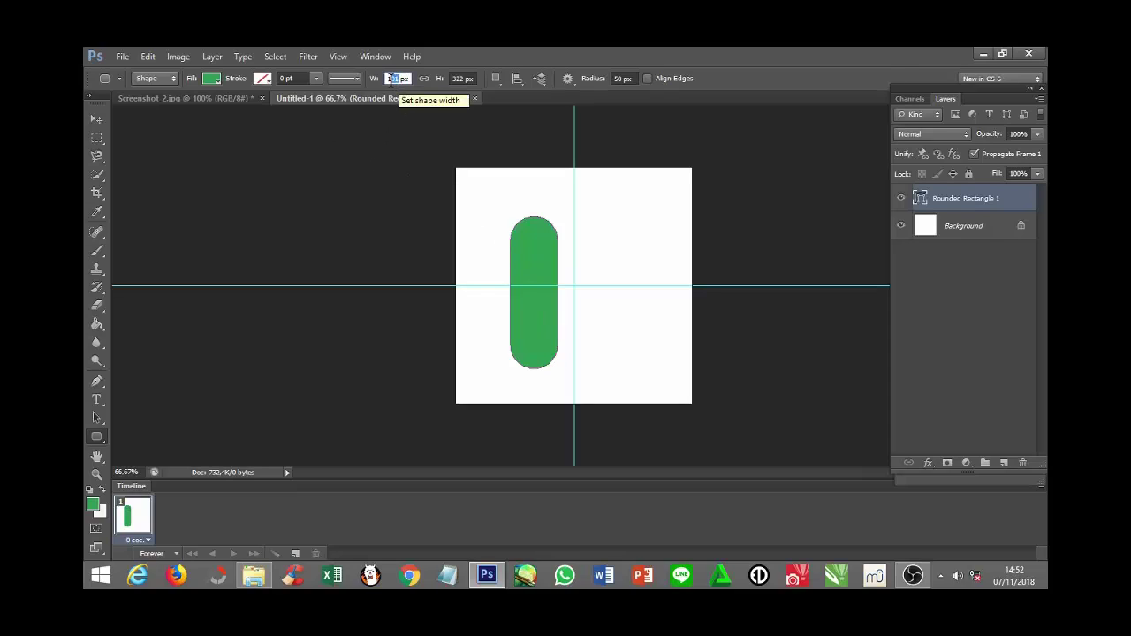
text(10)
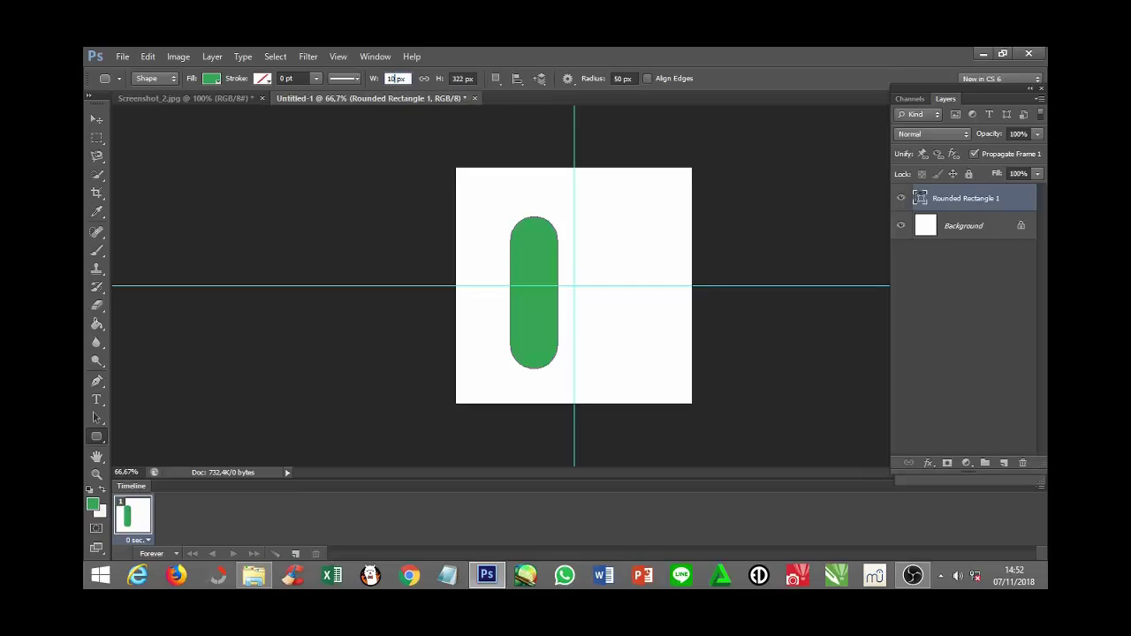
text(0)
click(451, 78)
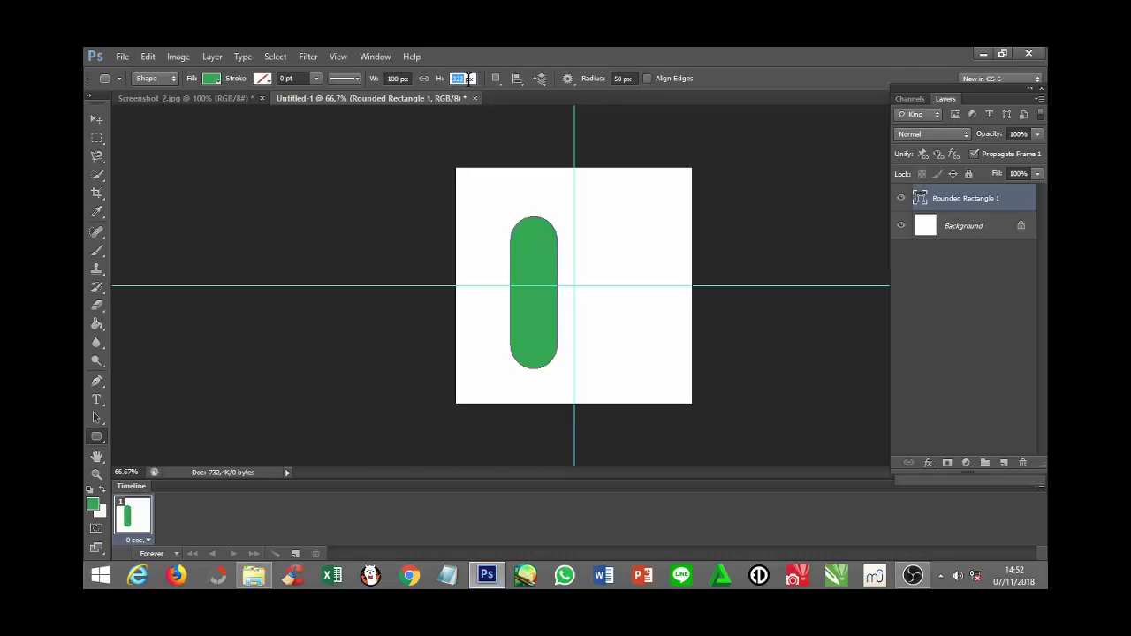
text(33)
text(0)
key(Return)
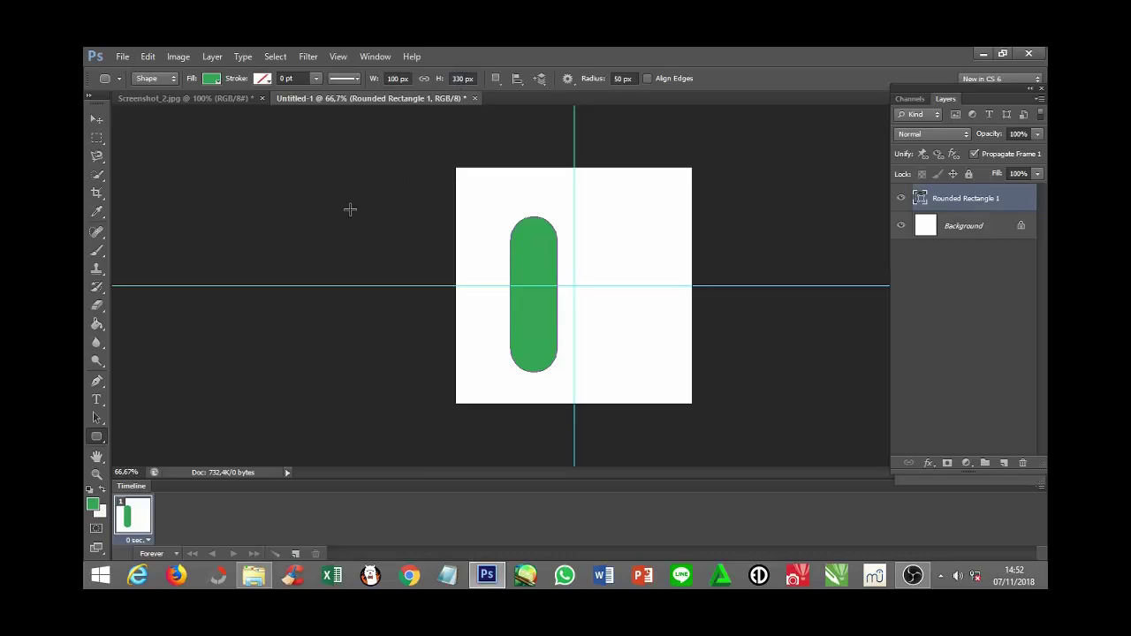
Duplicate the green pill to the right of centre and scale the copy to 65% height.
click(98, 119)
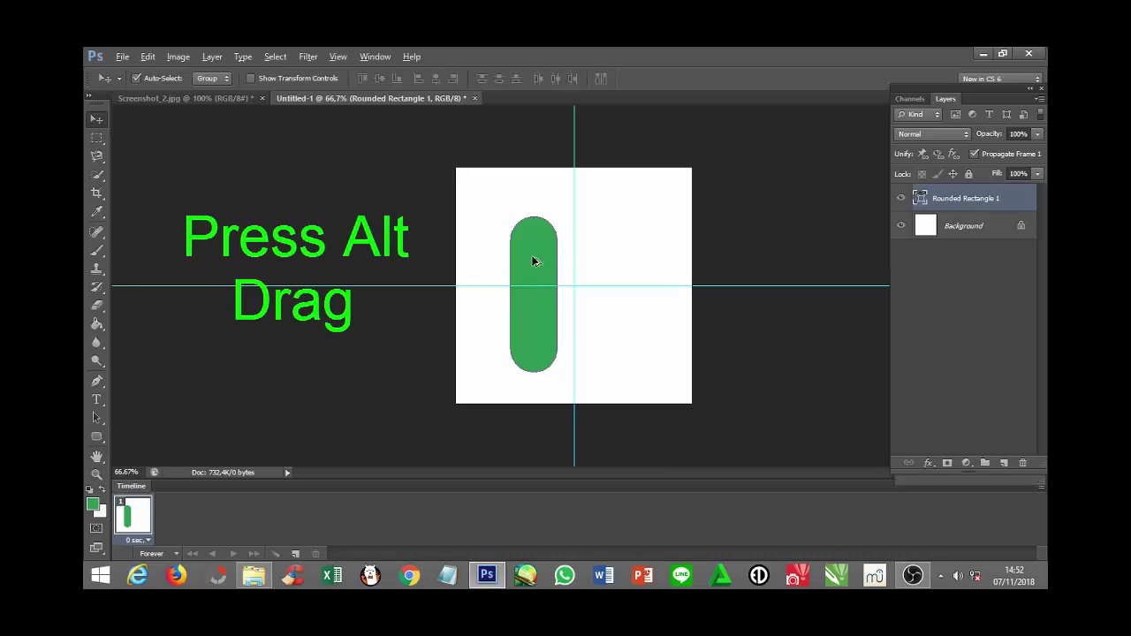
drag(538, 266, 604, 260)
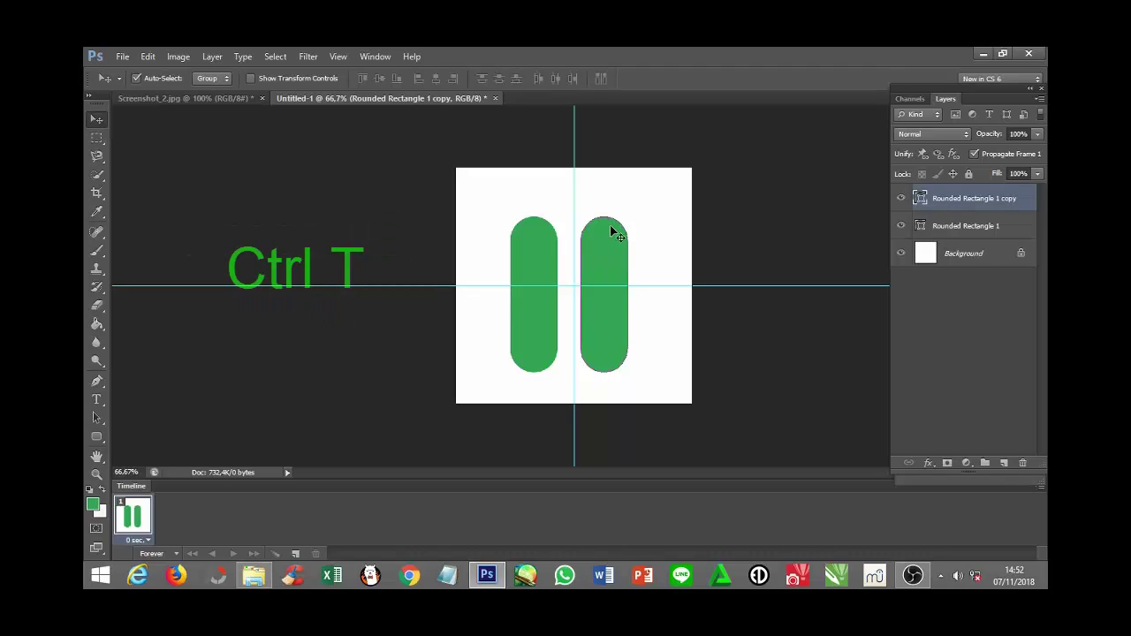
key(ctrl+t)
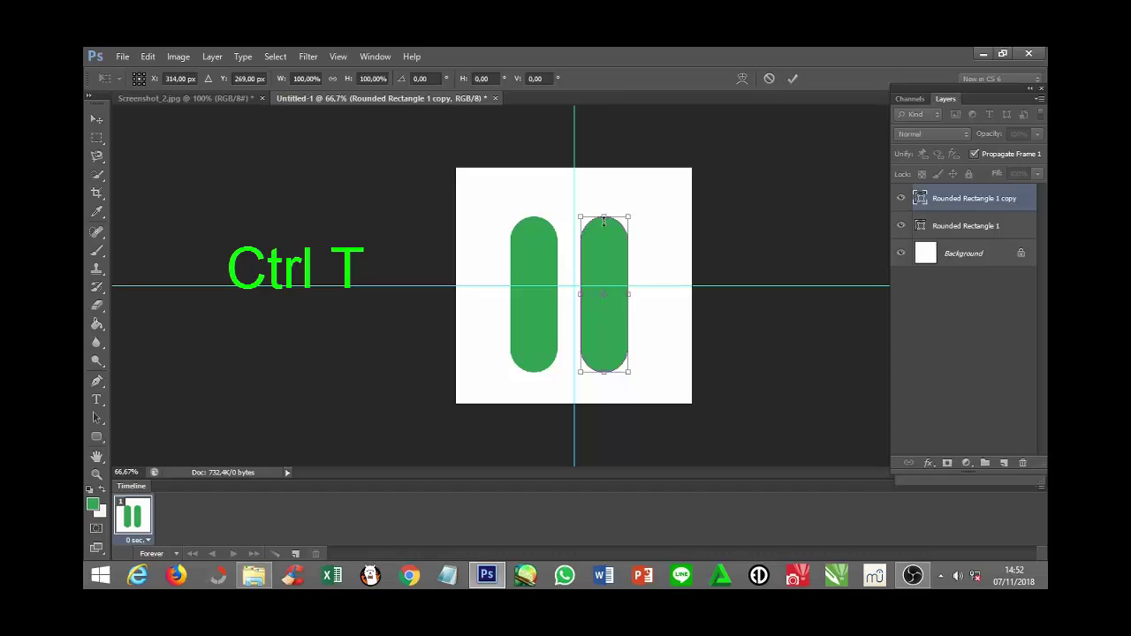
drag(603, 216, 607, 264)
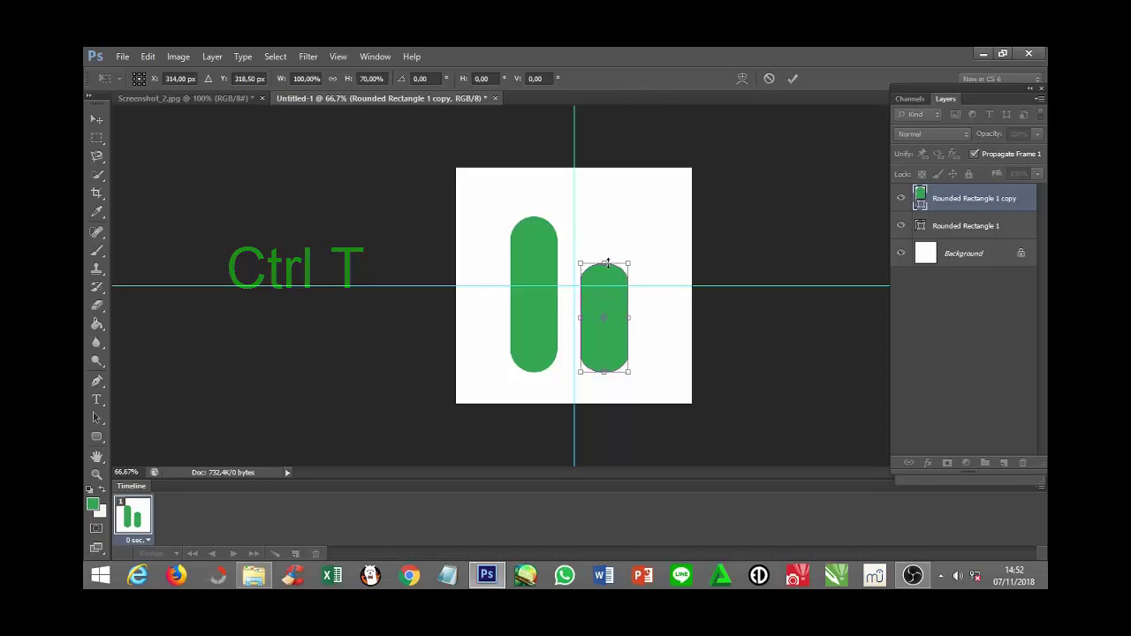
double_click(369, 78)
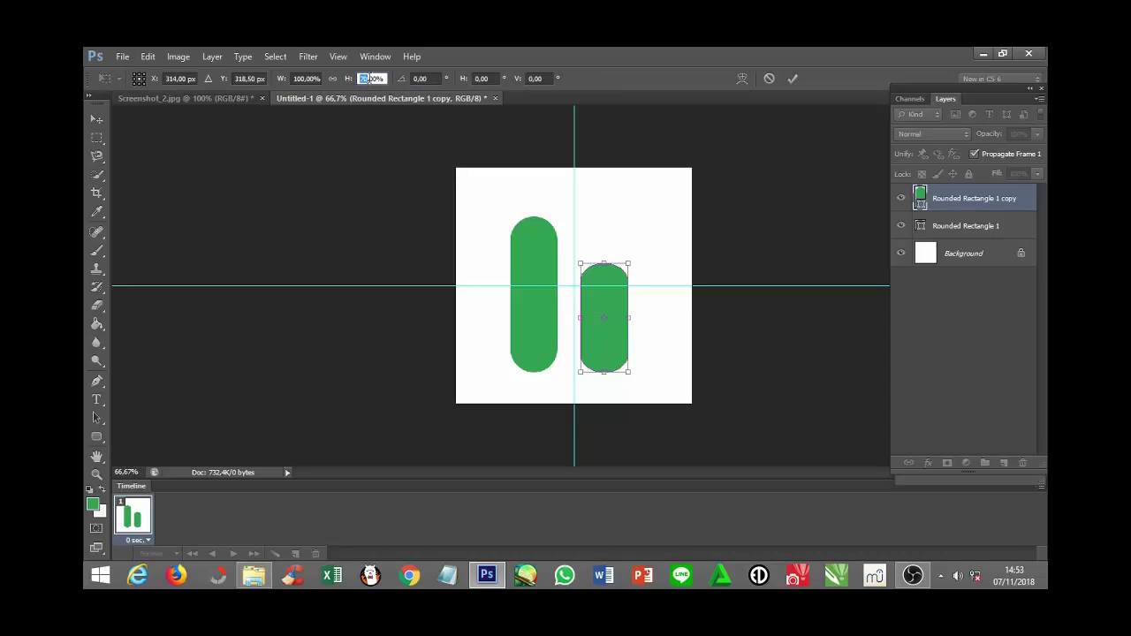
text(65)
key(Return)
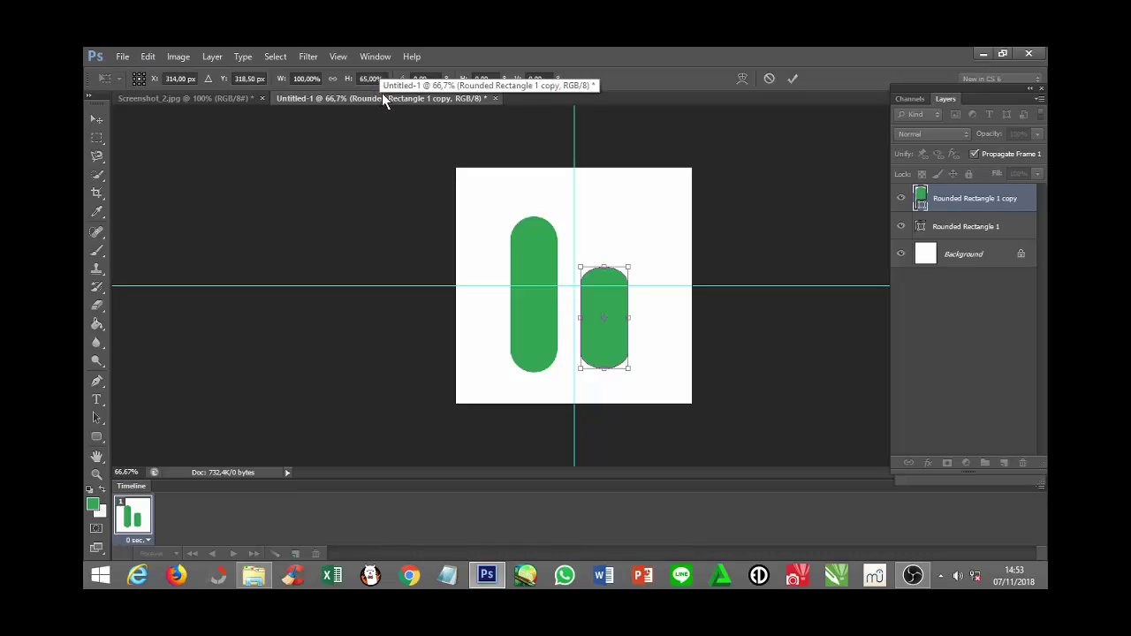
click(360, 78)
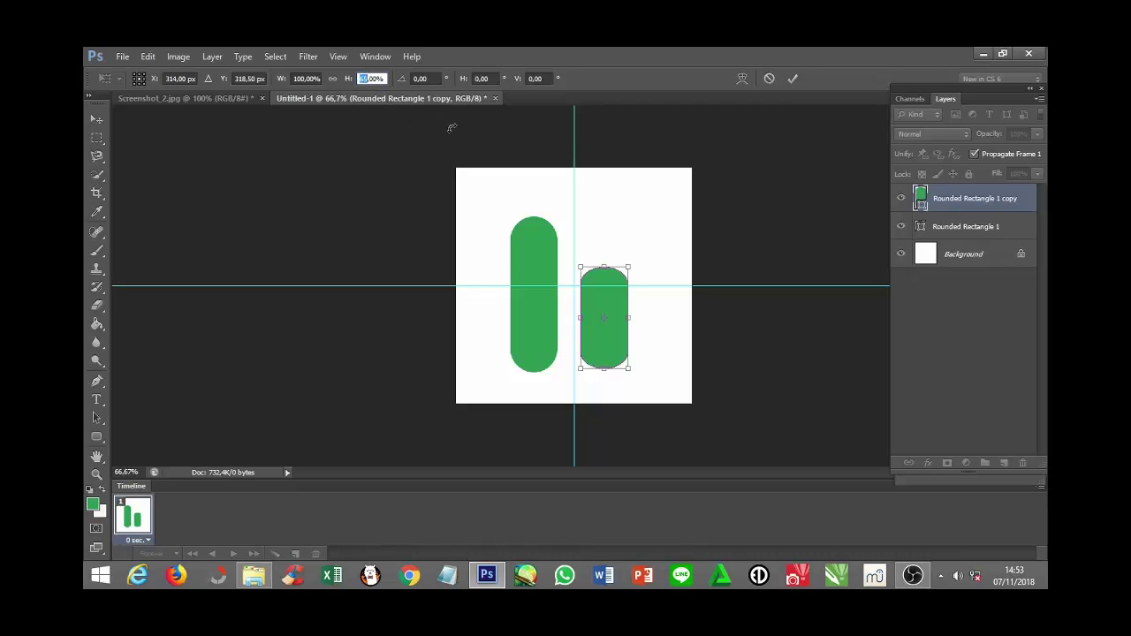
click(793, 79)
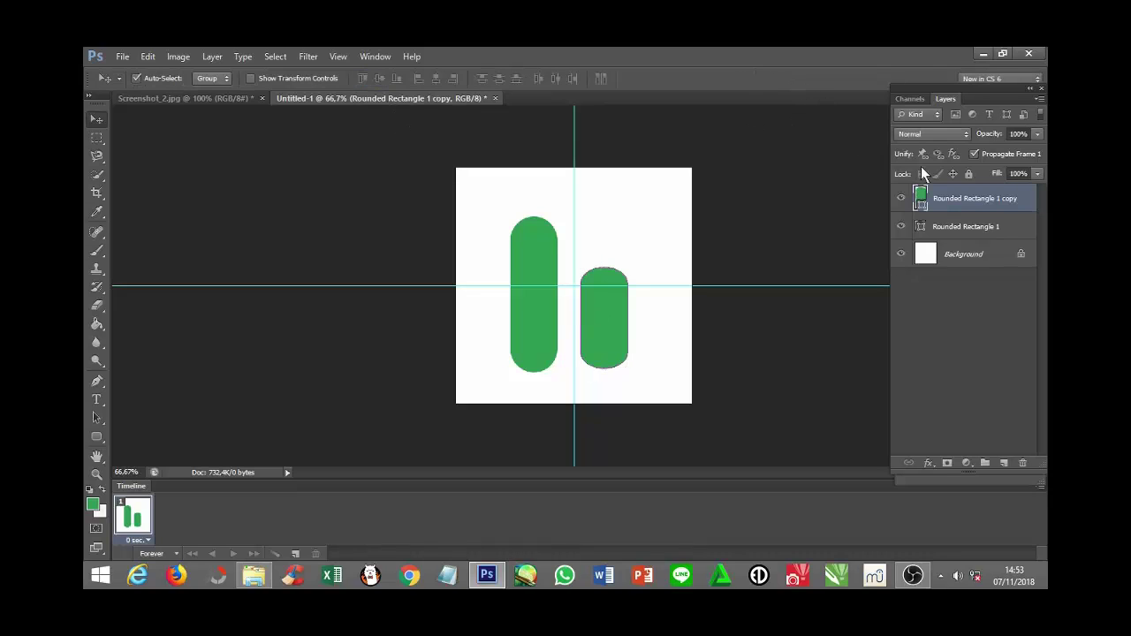
Rotate both pill layers together by 30°.
shift+click(976, 228)
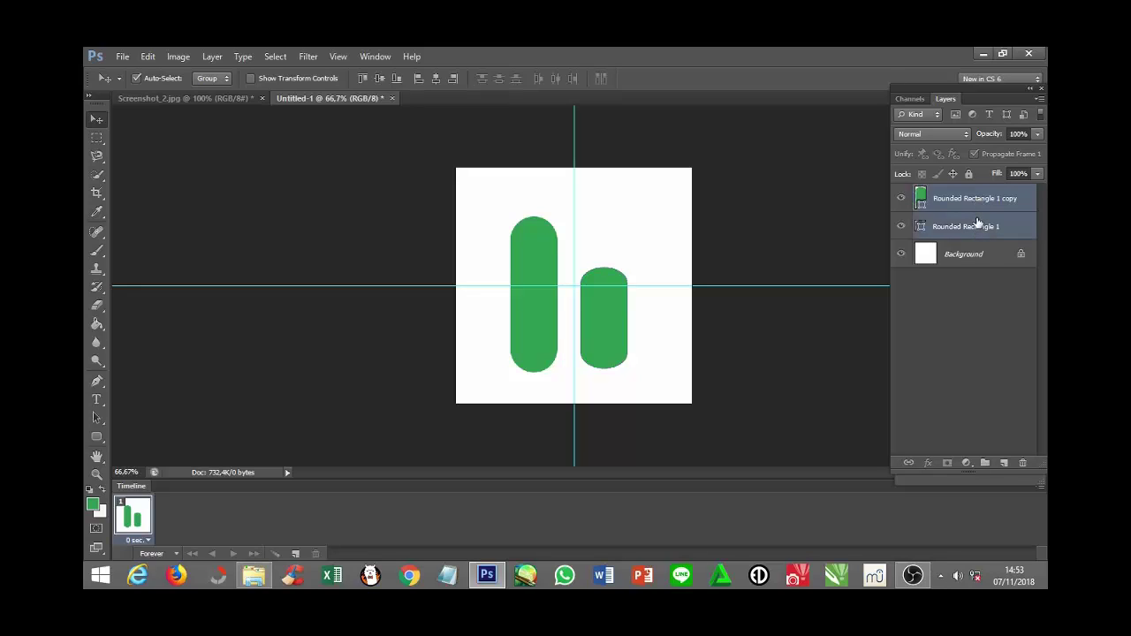
key(ctrl+t)
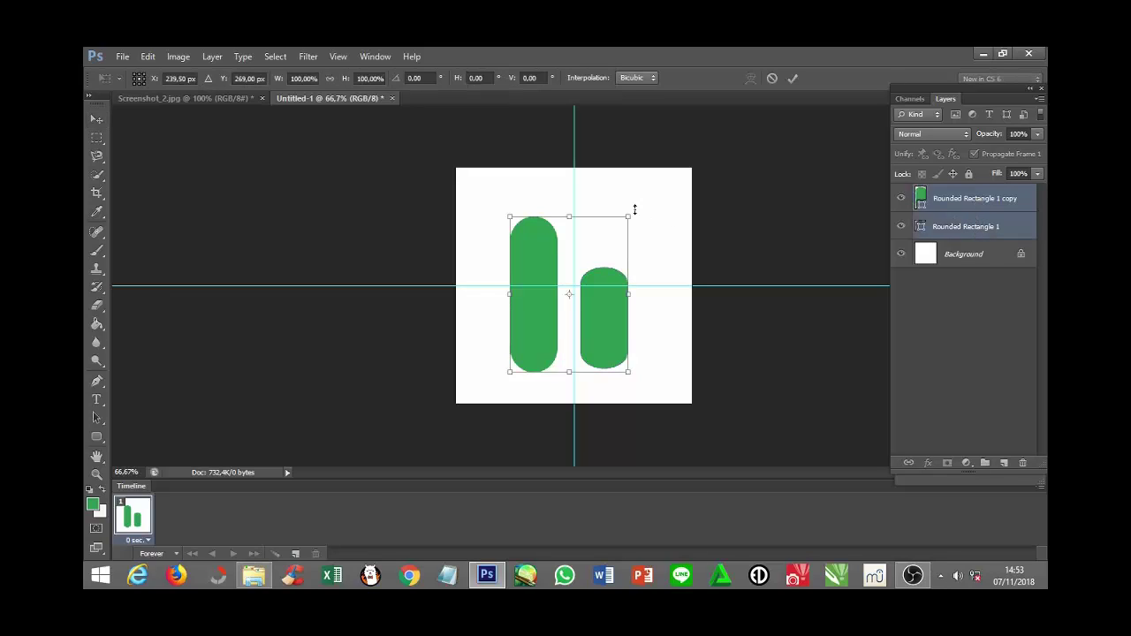
click(427, 78)
text(30)
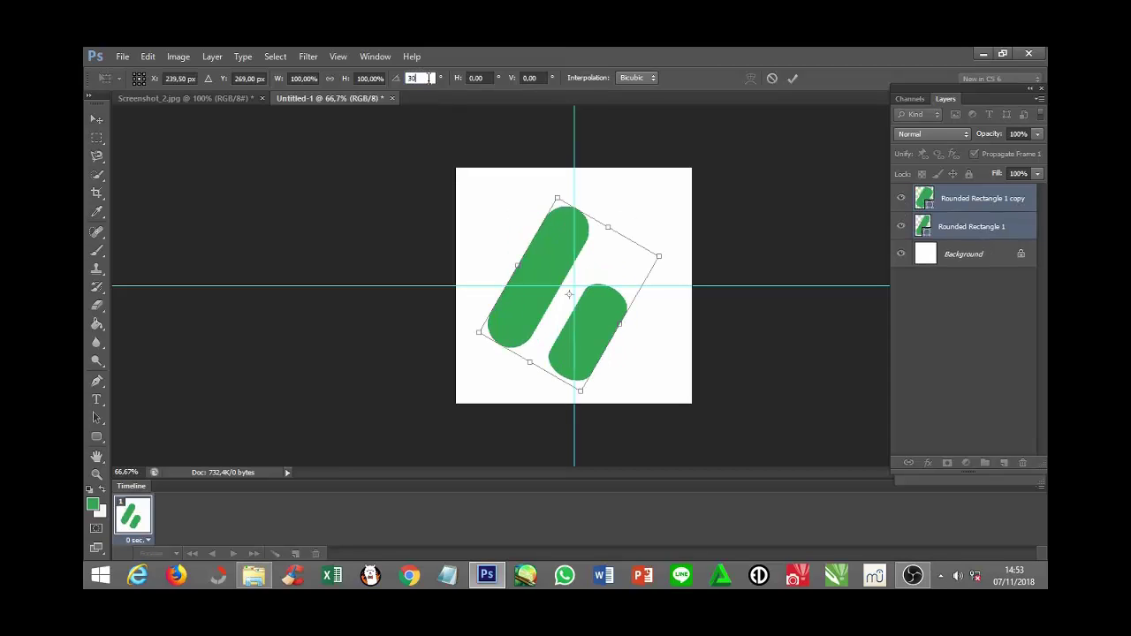
key(Return)
click(793, 79)
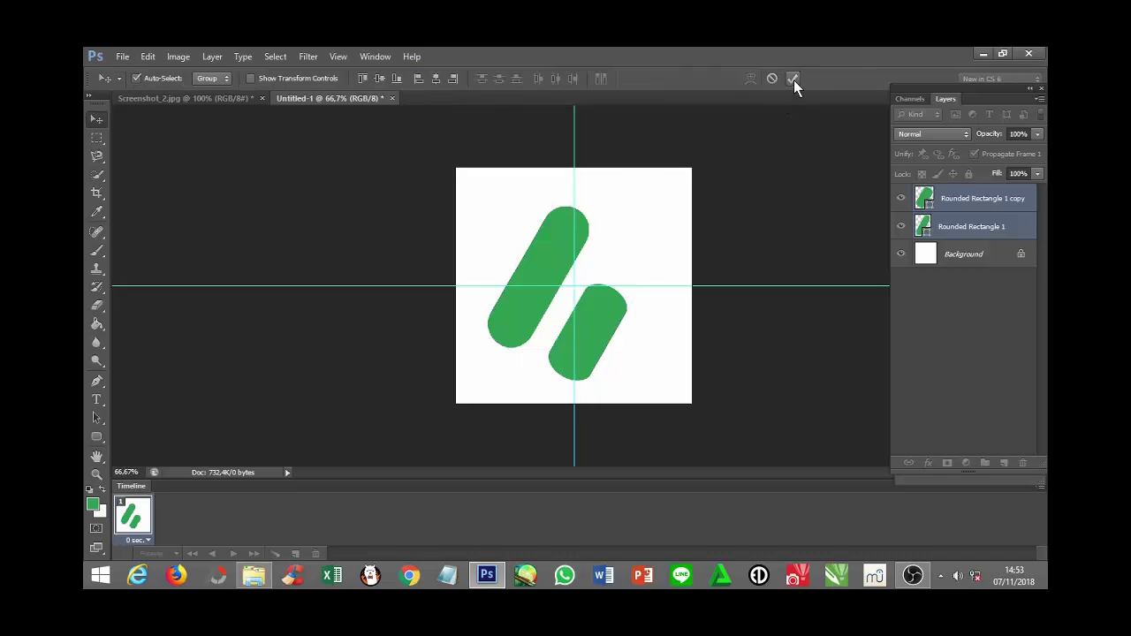
Nudge the shorter copy pill up and right to sit beside the taller pill.
click(967, 199)
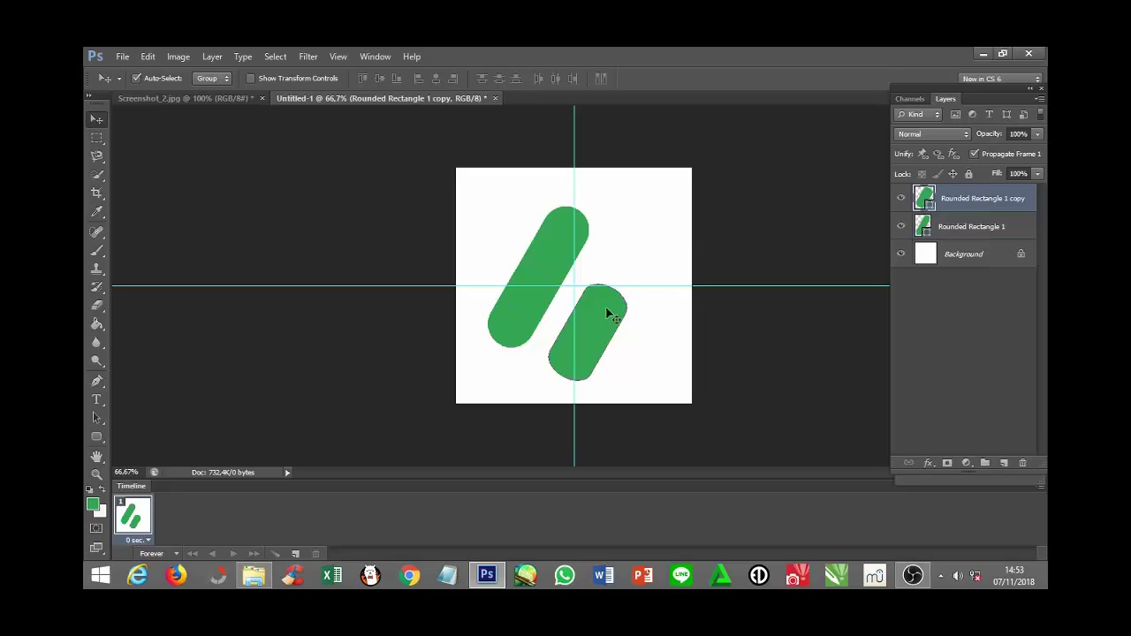
key(Up)
key(Up)
key(Up)
key(Up)
key(Up)
key(Up)
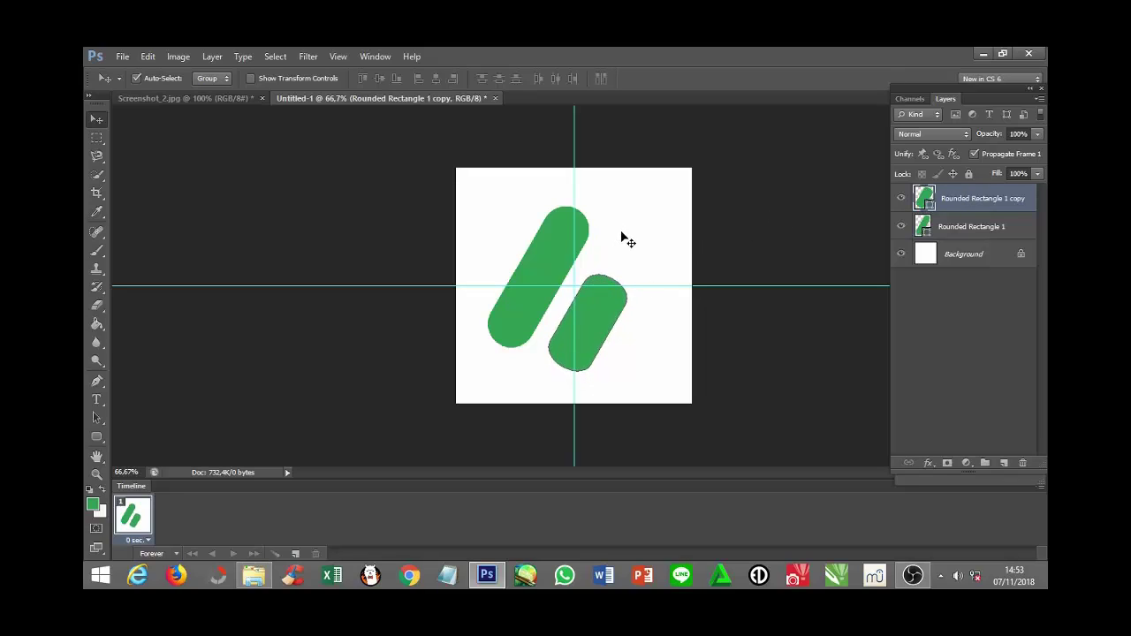
key(Up)
key(Up)
key(Up)
key(Up)
key(Up)
key(Up)
key(Up)
key(Up)
key(Up)
key(Up)
key(Up)
key(Up)
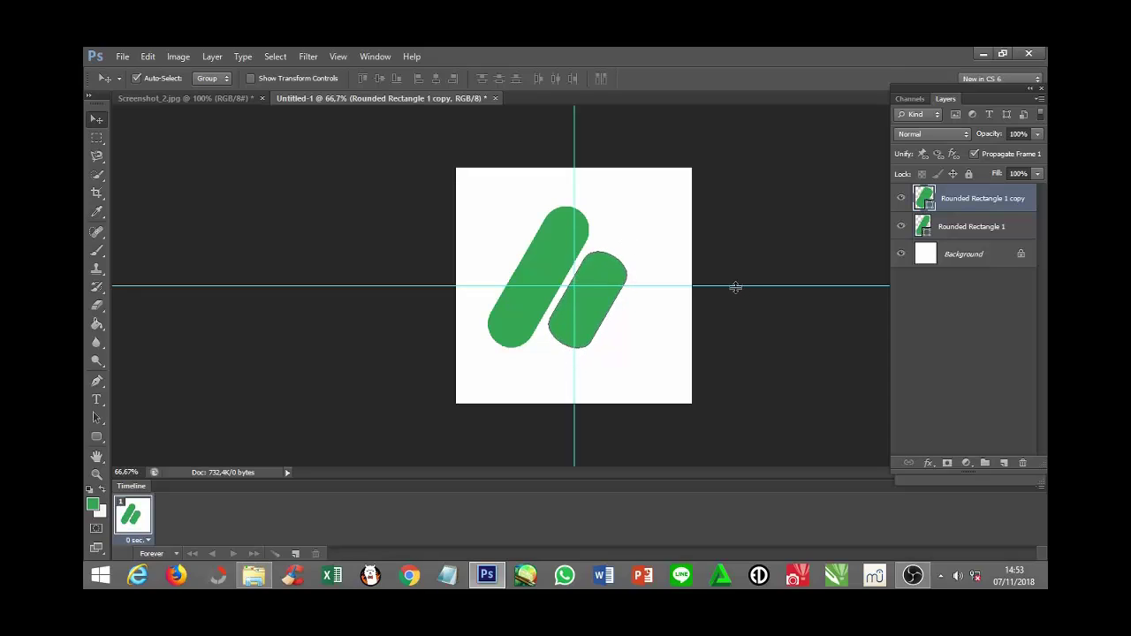
key(Right)
key(Right)
key(Right)
key(Right)
key(Right)
key(Right)
key(Right)
key(Right)
key(Right)
key(Right)
key(Right)
key(Right)
key(Right)
key(Right)
key(Right)
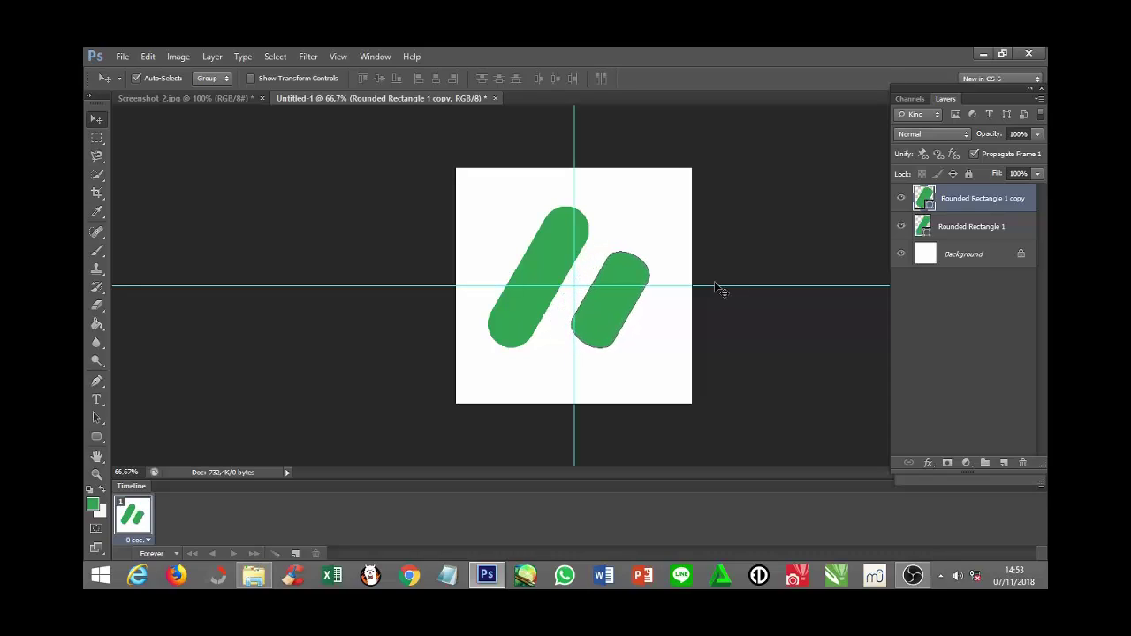
key(Right)
key(Right)
key(Right)
key(Right)
key(Right)
key(Right)
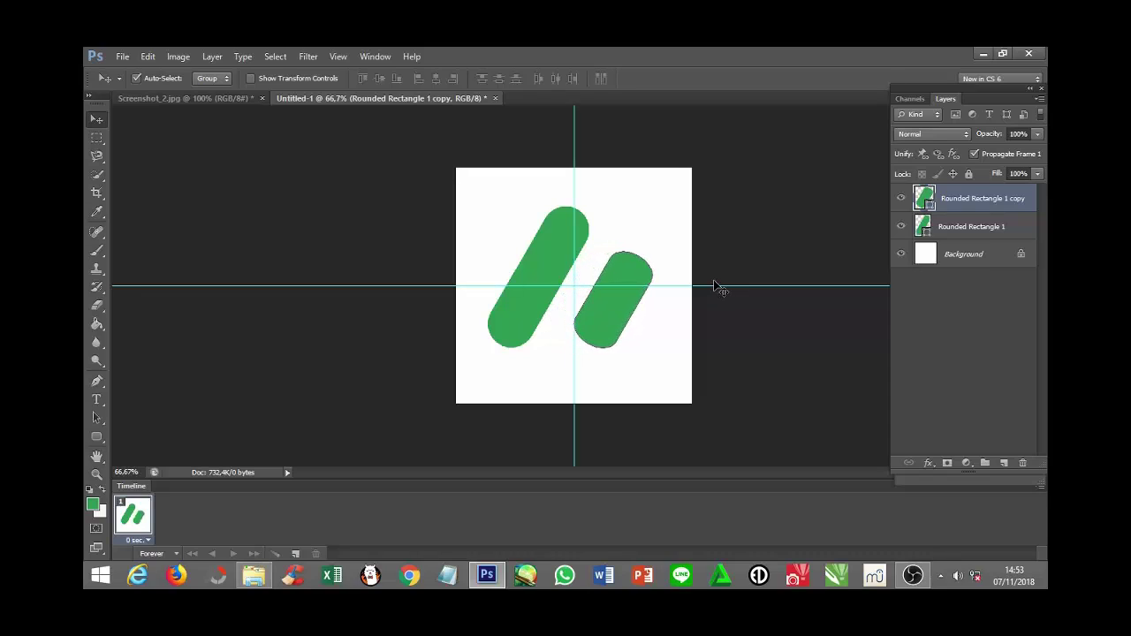
key(Left)
drag(714, 286, 718, 351)
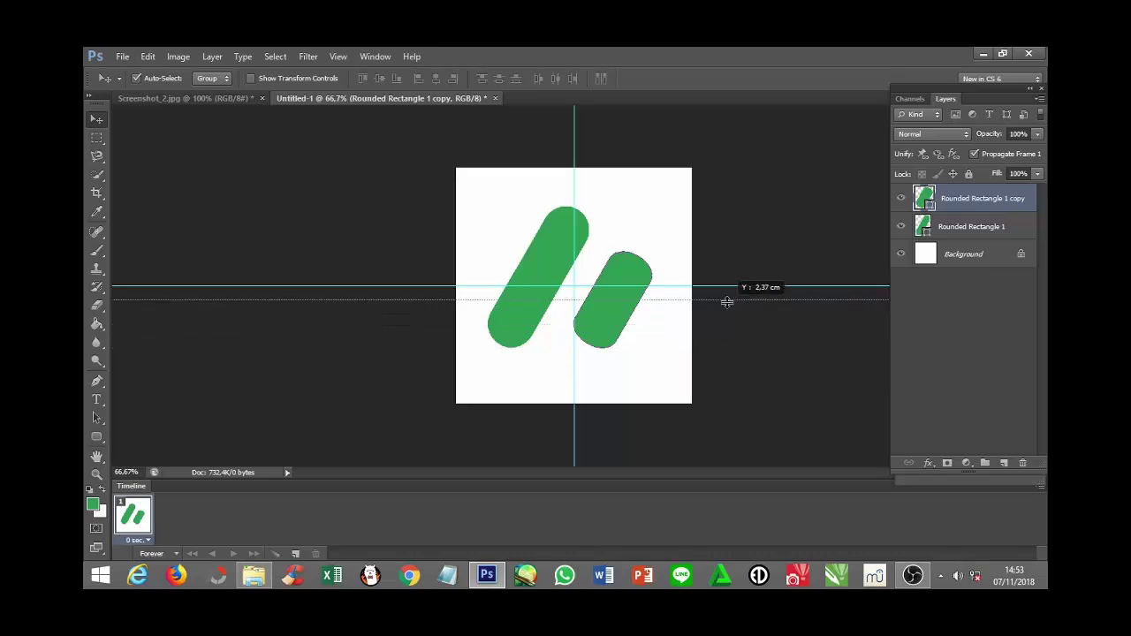
drag(719, 350, 728, 286)
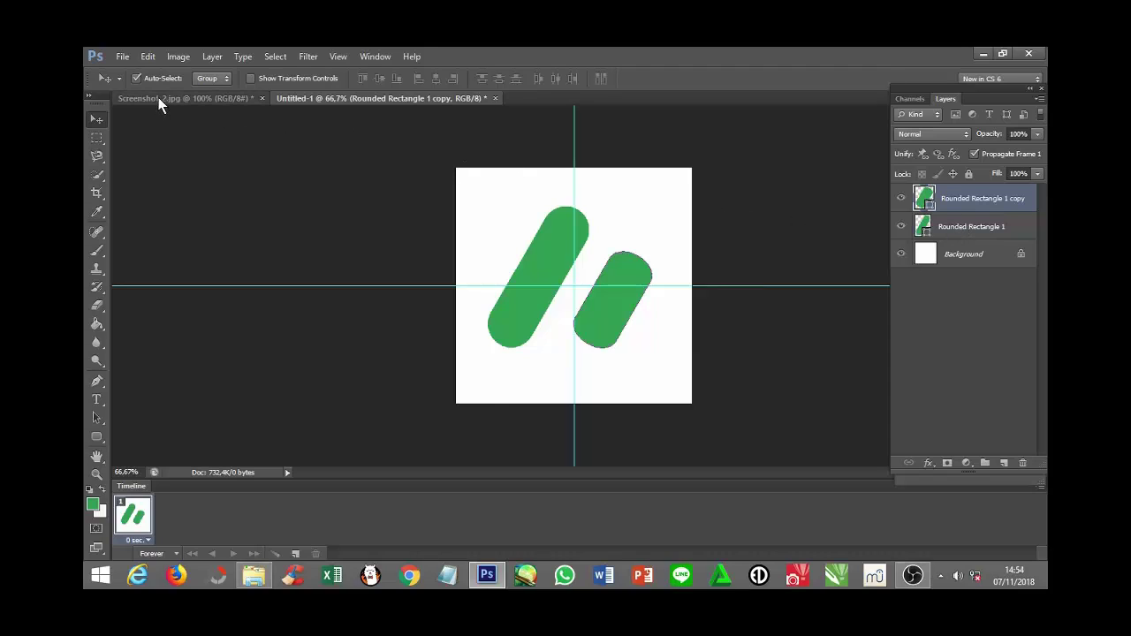
Eyedropper the reference logo's yellow and copy its hex code fabd03, then return to Untitled-1.
click(184, 97)
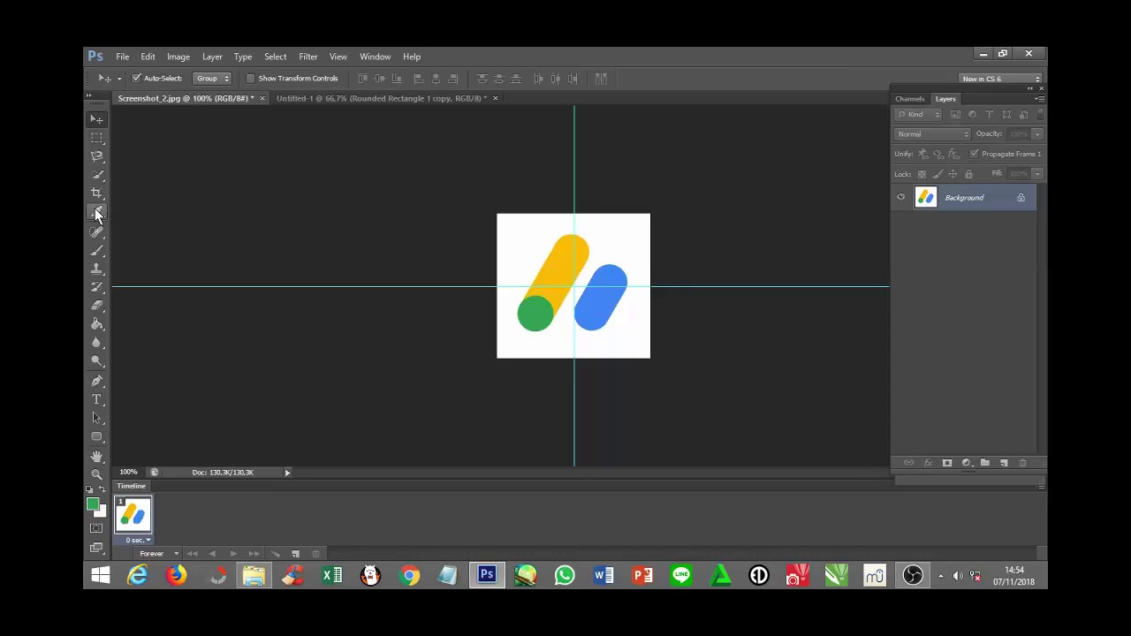
drag(97, 214, 199, 213)
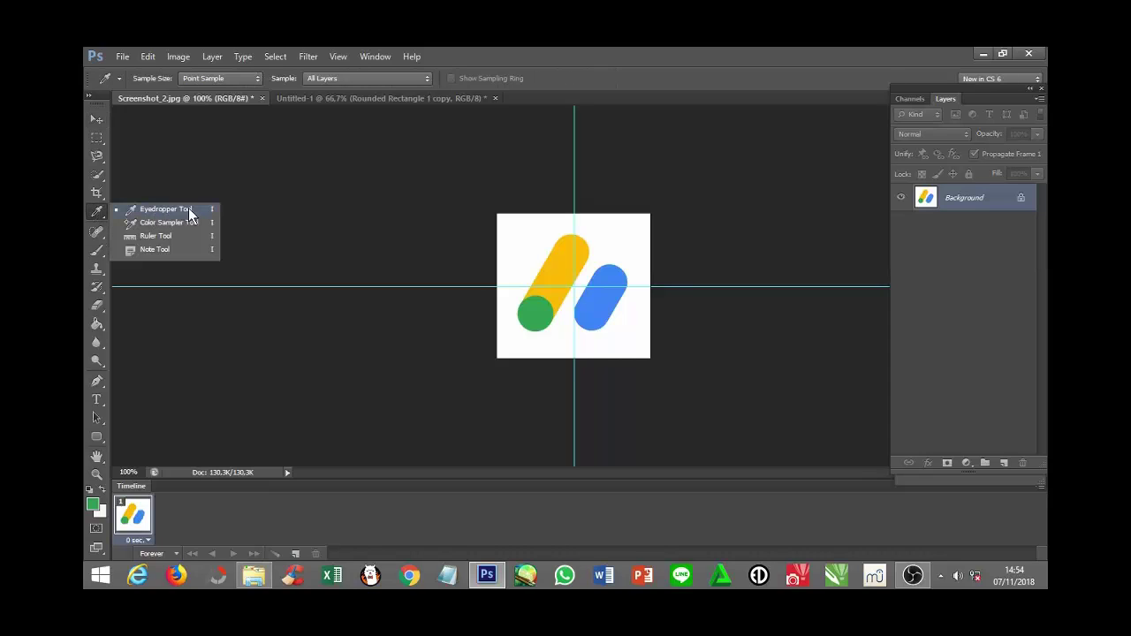
click(561, 263)
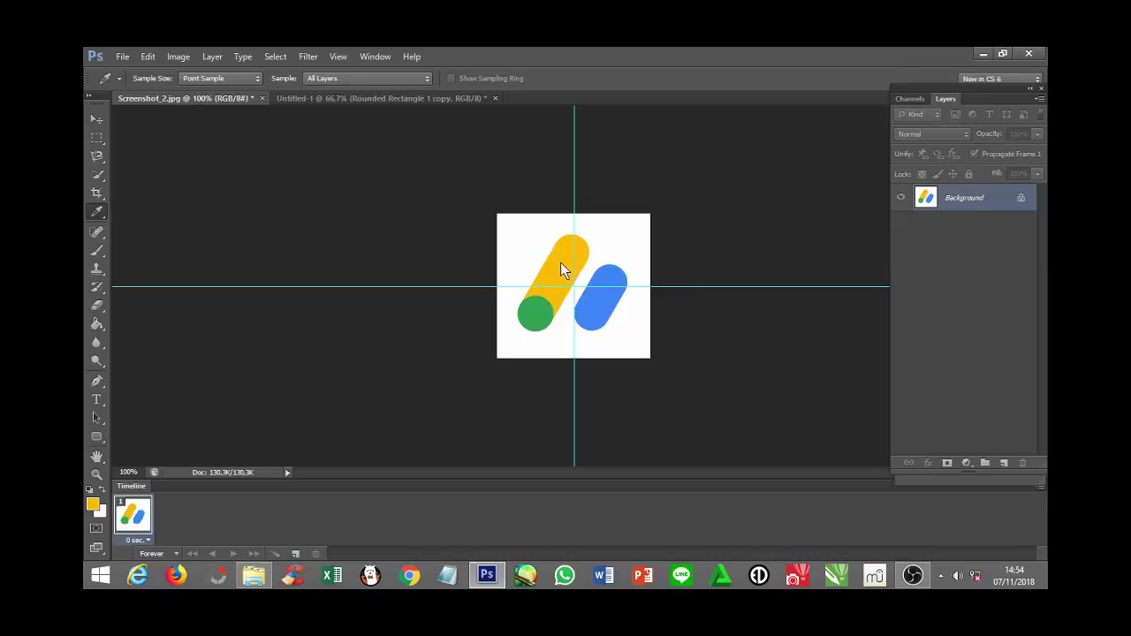
click(94, 506)
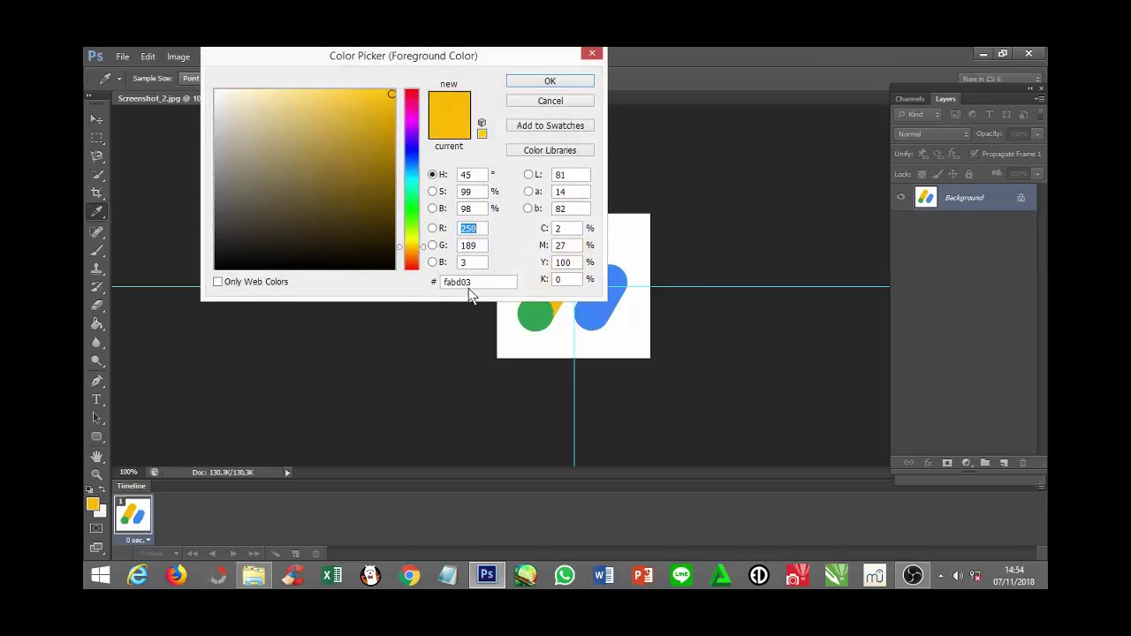
drag(470, 282, 423, 285)
right_click(463, 287)
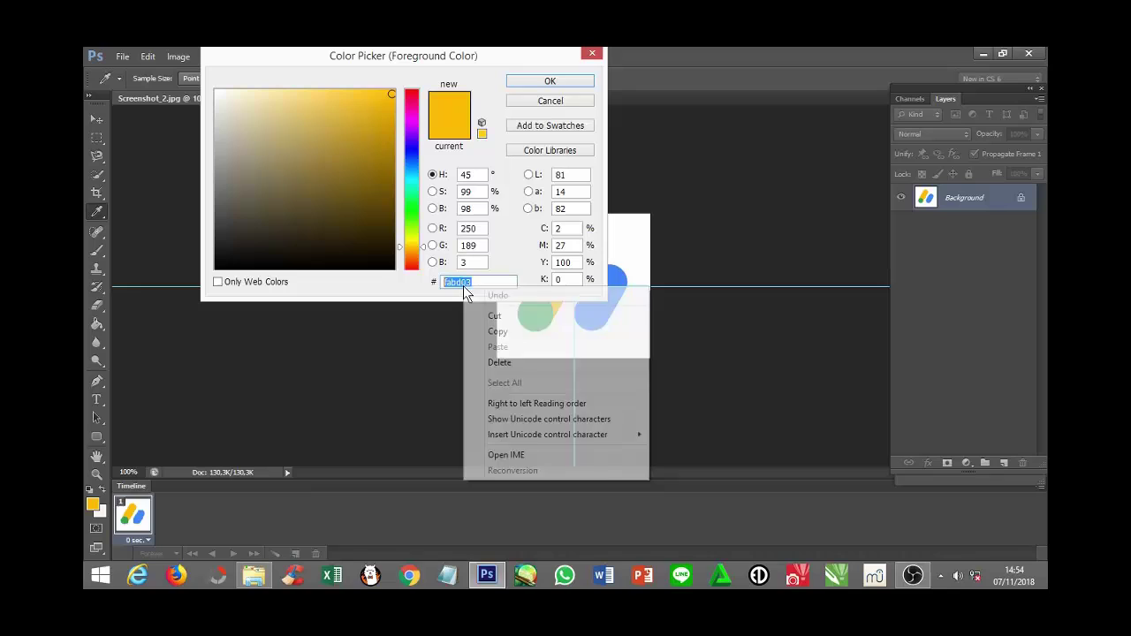
click(498, 330)
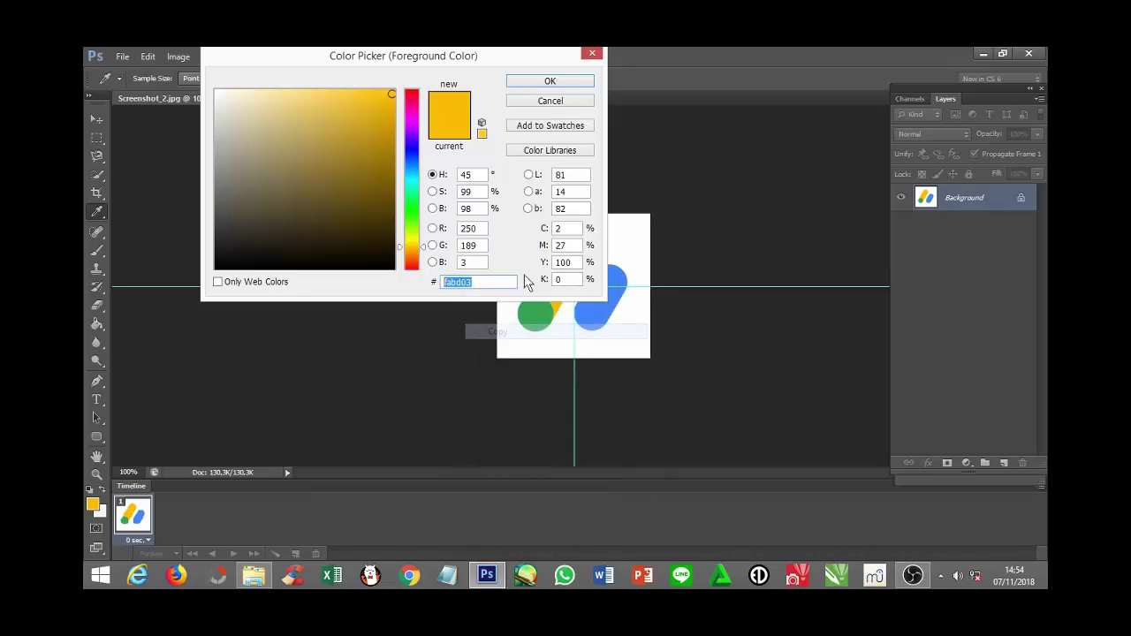
click(555, 104)
click(402, 98)
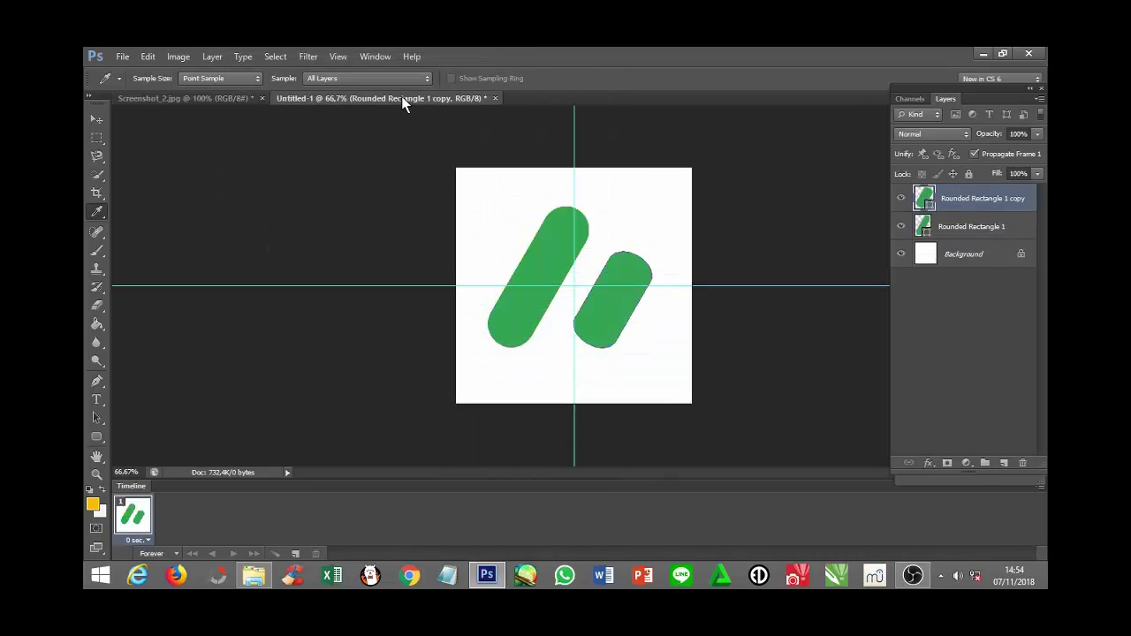
Change the tall Rounded Rectangle 1 pill's fill from 34a853 to yellow fabd03.
click(983, 229)
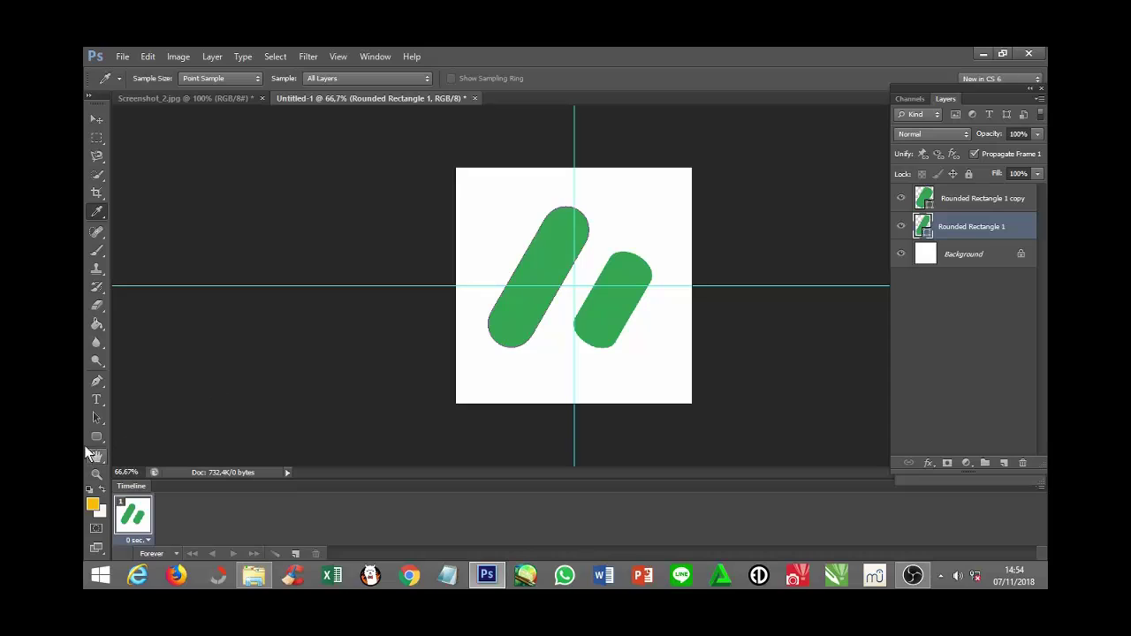
click(96, 437)
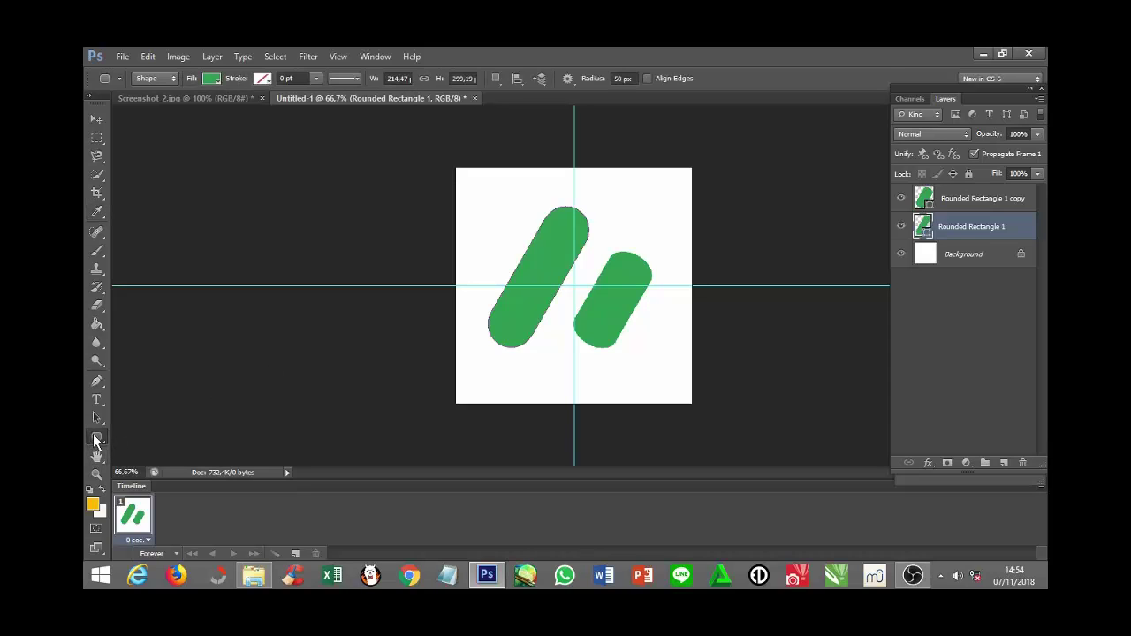
click(210, 80)
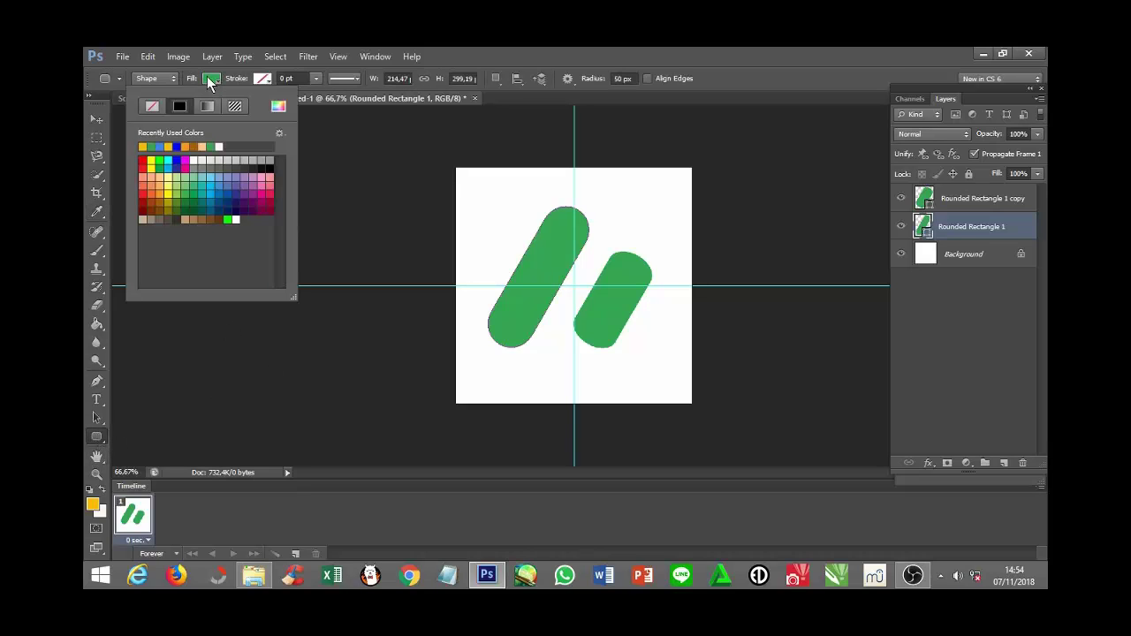
click(279, 107)
drag(444, 281, 478, 280)
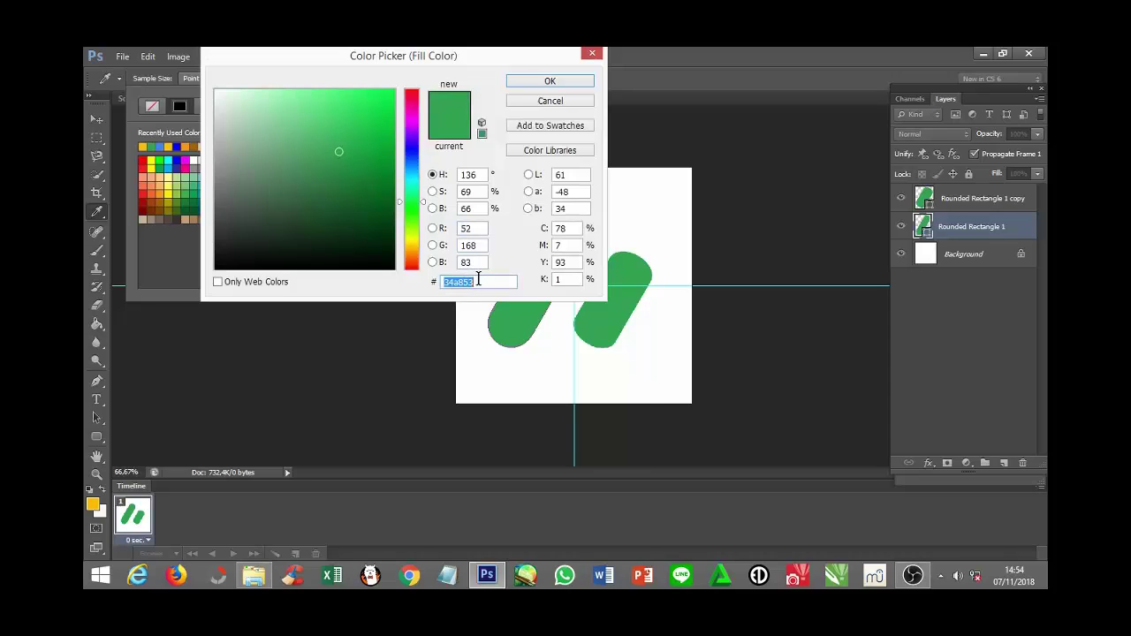
right_click(465, 281)
click(500, 341)
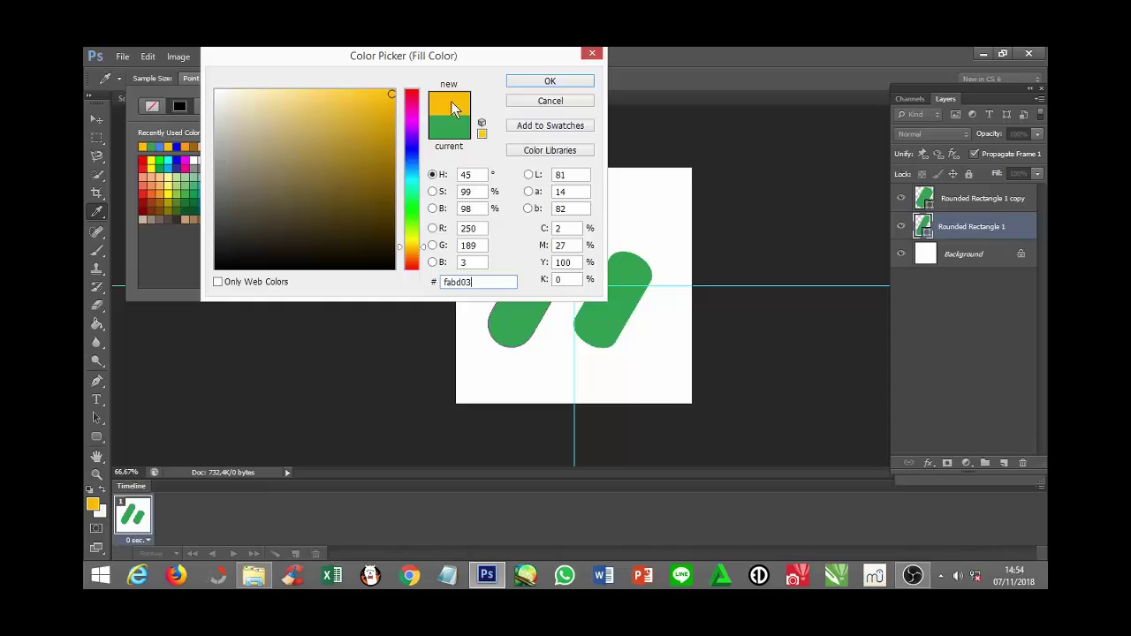
click(572, 80)
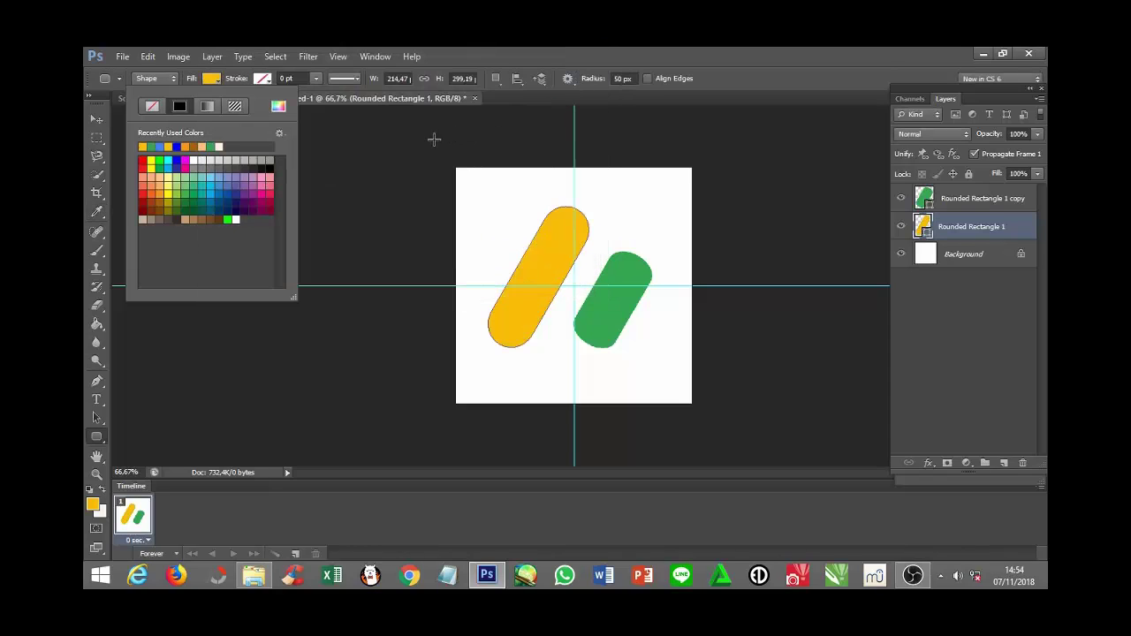
click(95, 119)
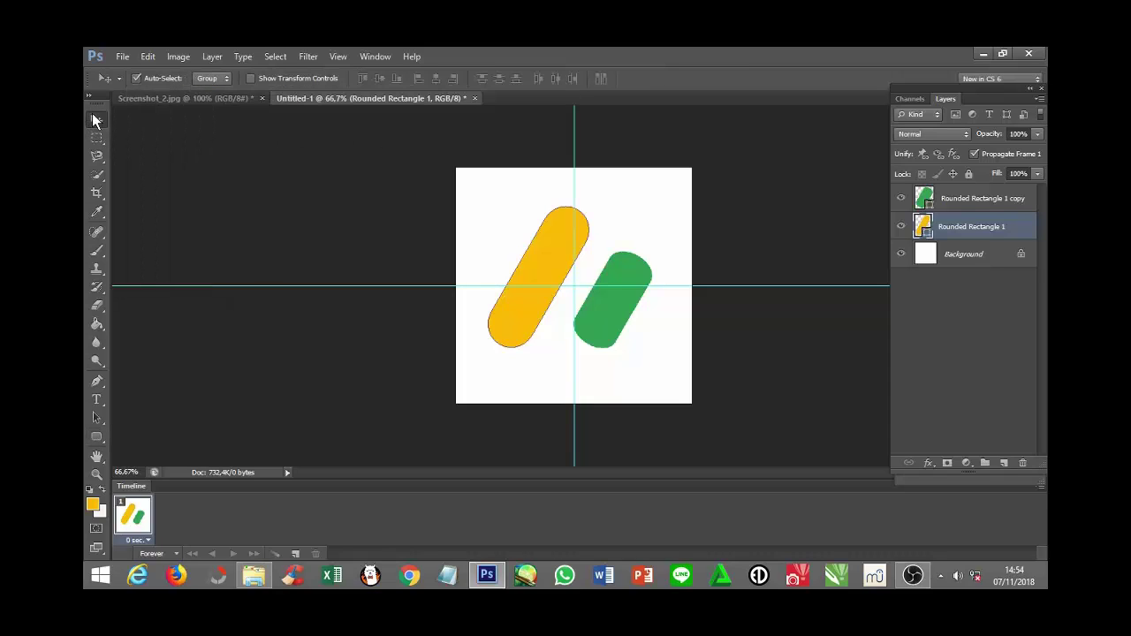
Eyedropper the reference logo's blue and copy its hex code 4286f5, then return to Untitled-1.
click(209, 98)
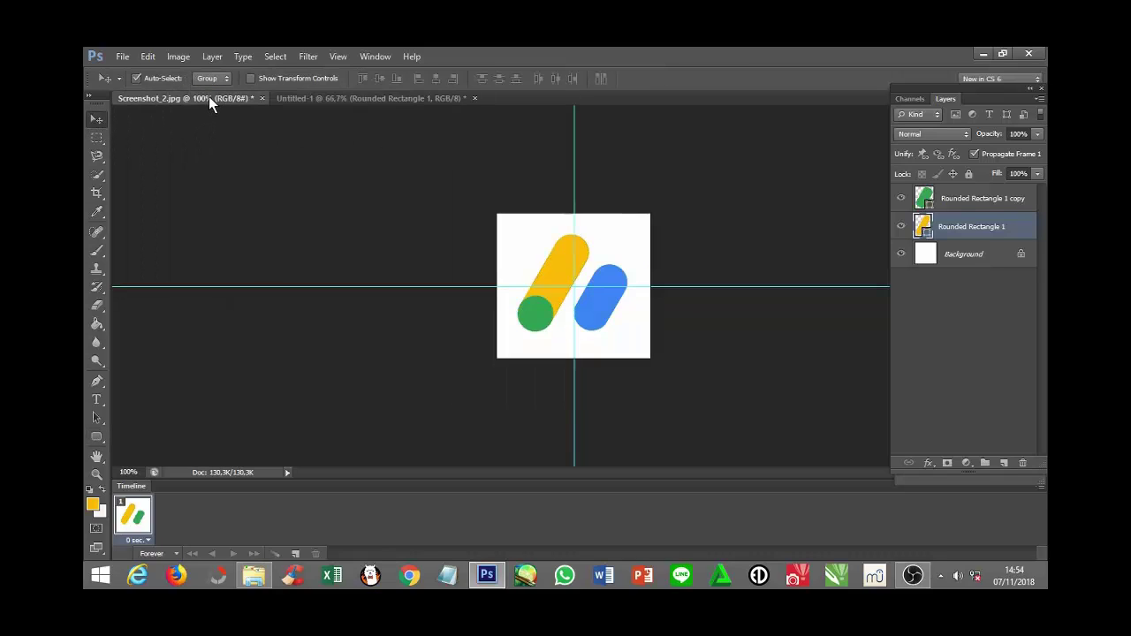
click(97, 212)
click(168, 210)
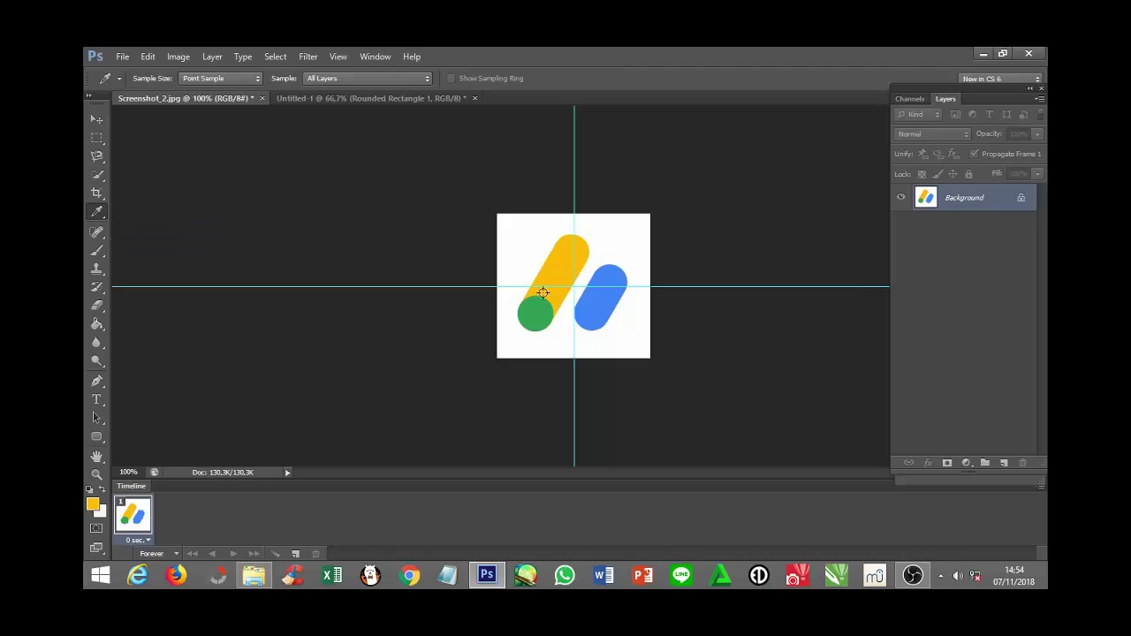
click(601, 298)
click(93, 504)
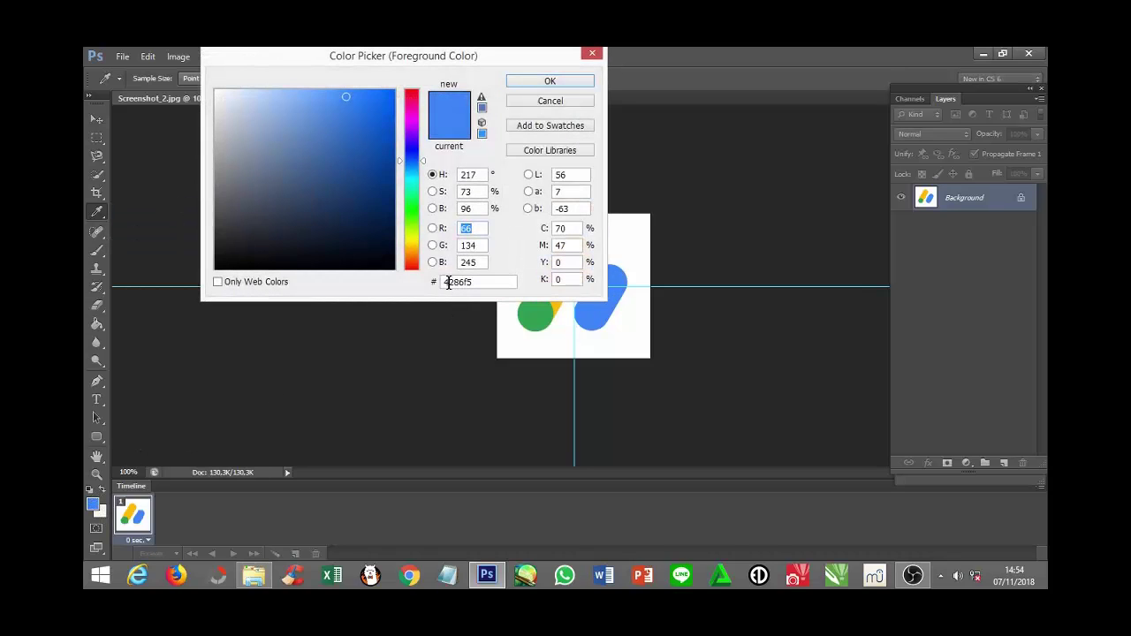
drag(442, 282, 484, 281)
right_click(460, 280)
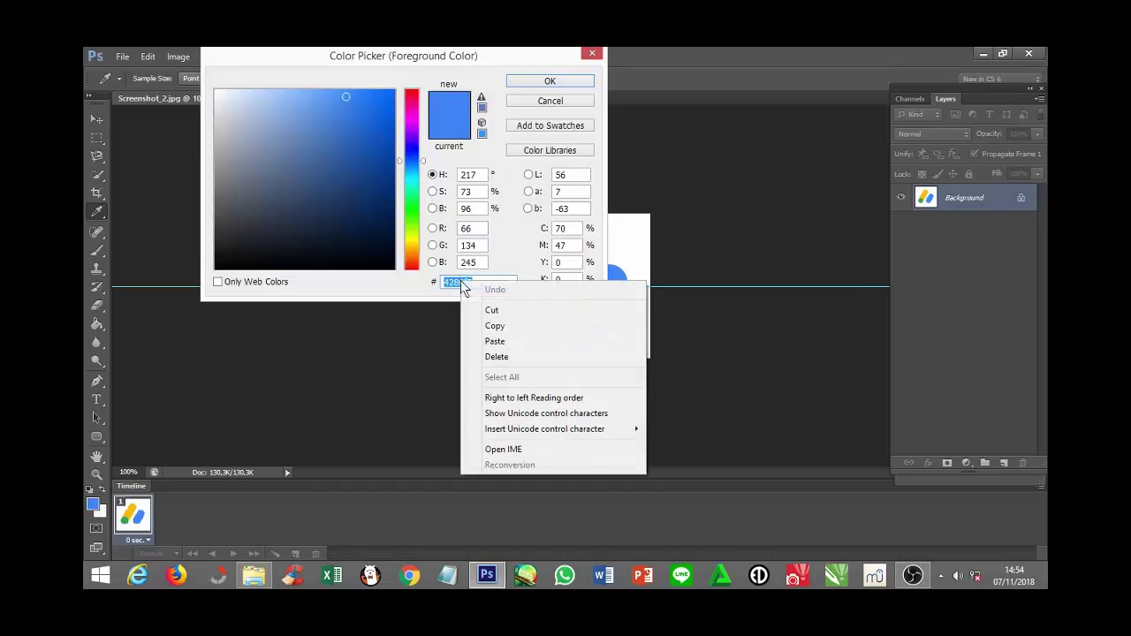
click(515, 323)
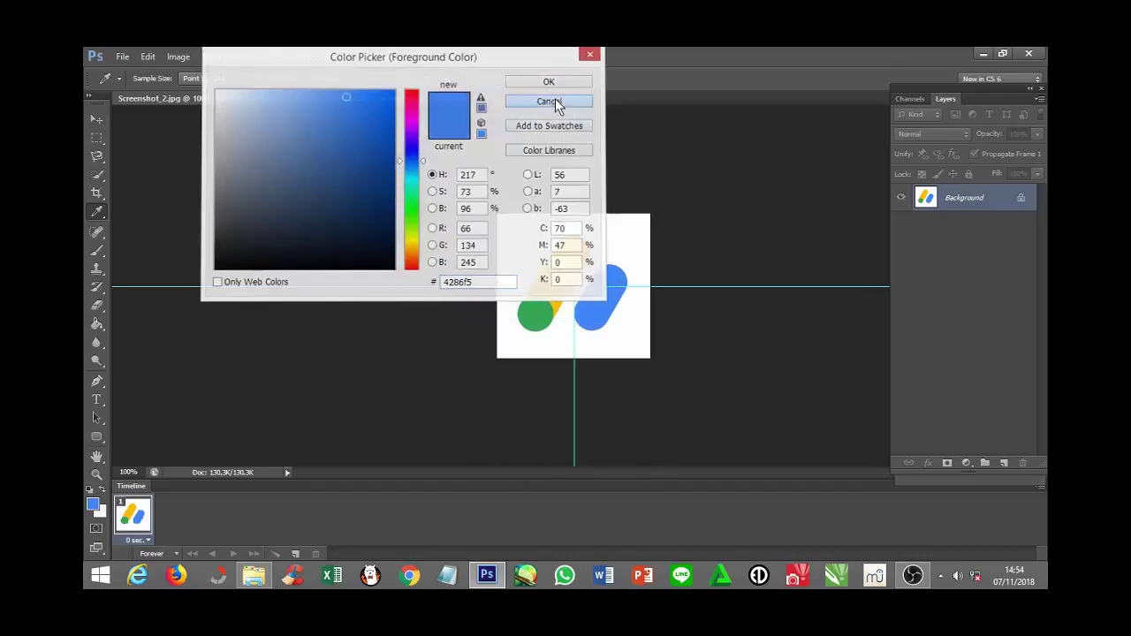
click(553, 102)
click(361, 100)
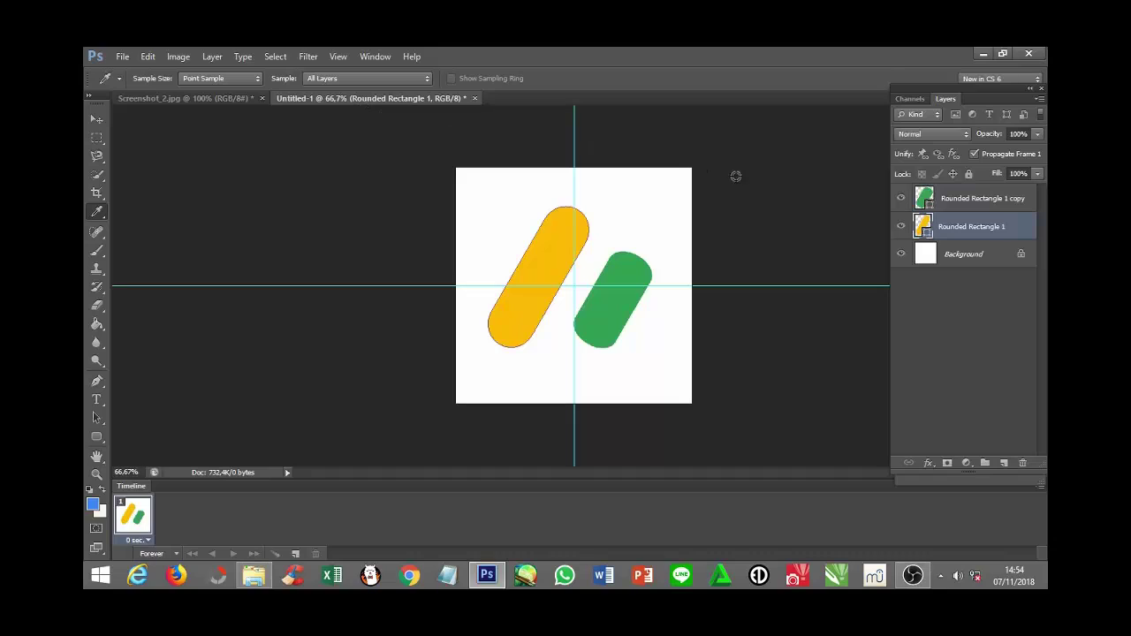
Change the Rounded Rectangle 1 copy pill's fill from green to blue 4286f5.
click(973, 199)
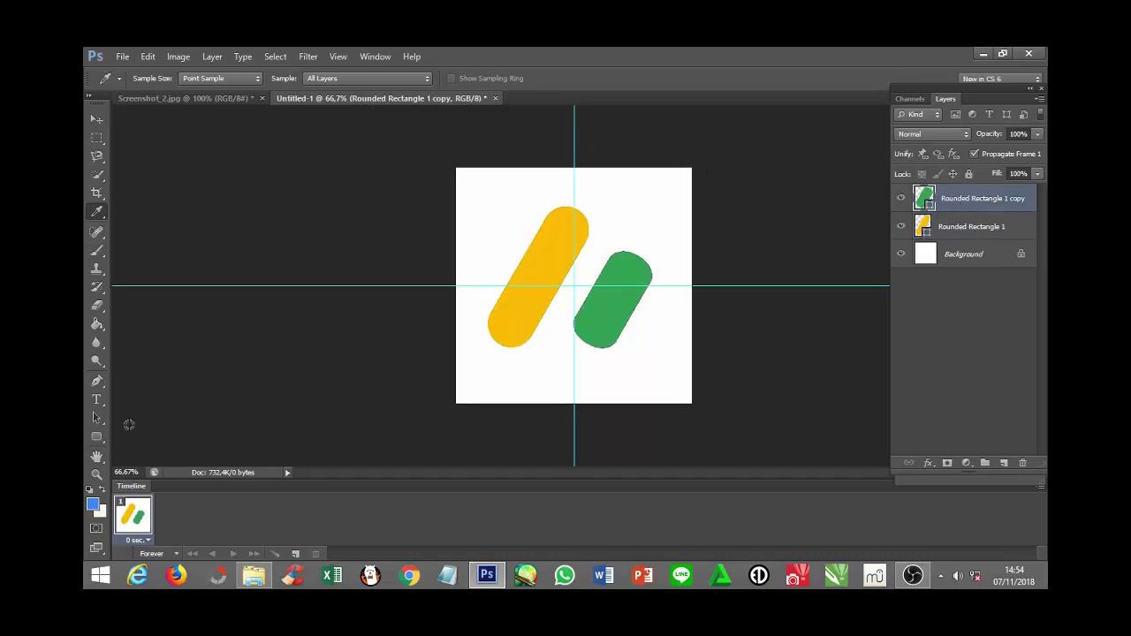
click(96, 437)
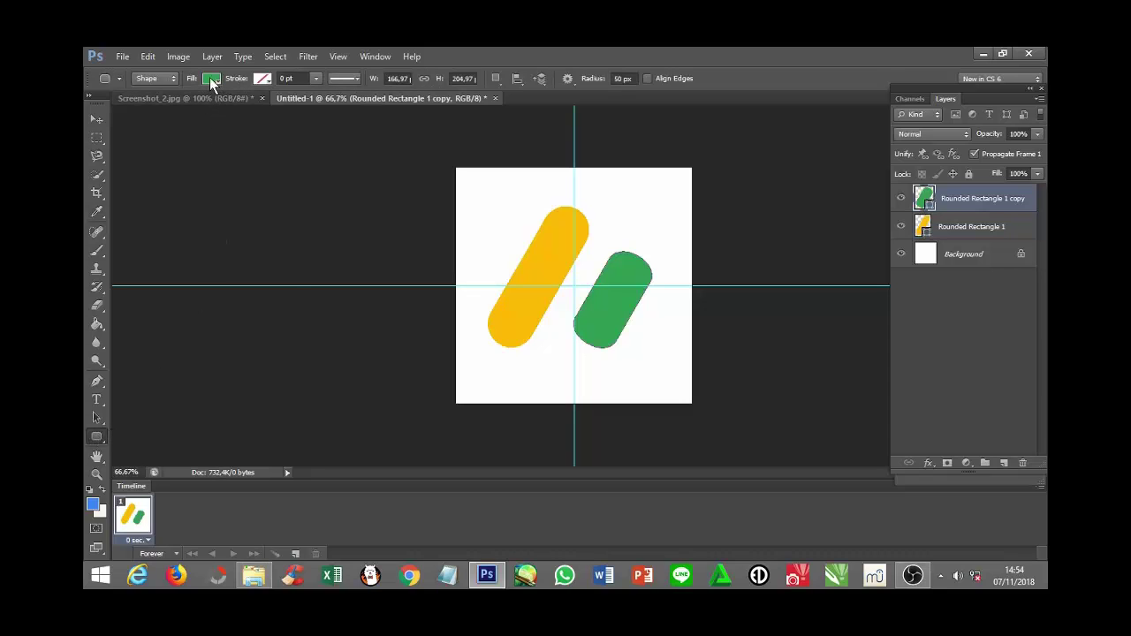
click(209, 77)
click(277, 107)
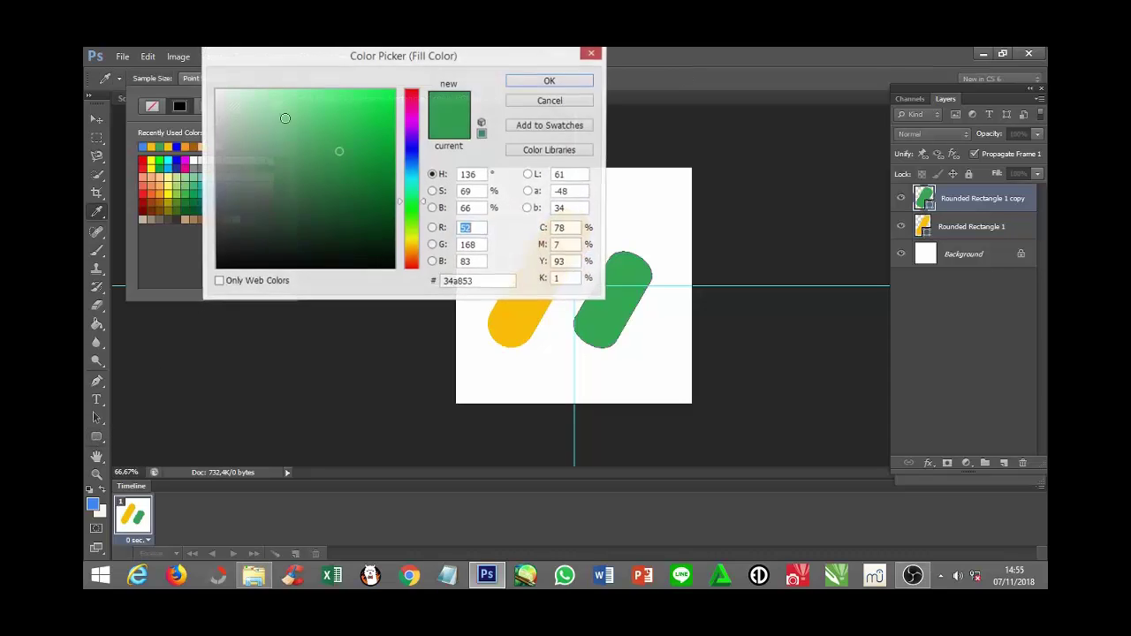
drag(442, 281, 483, 281)
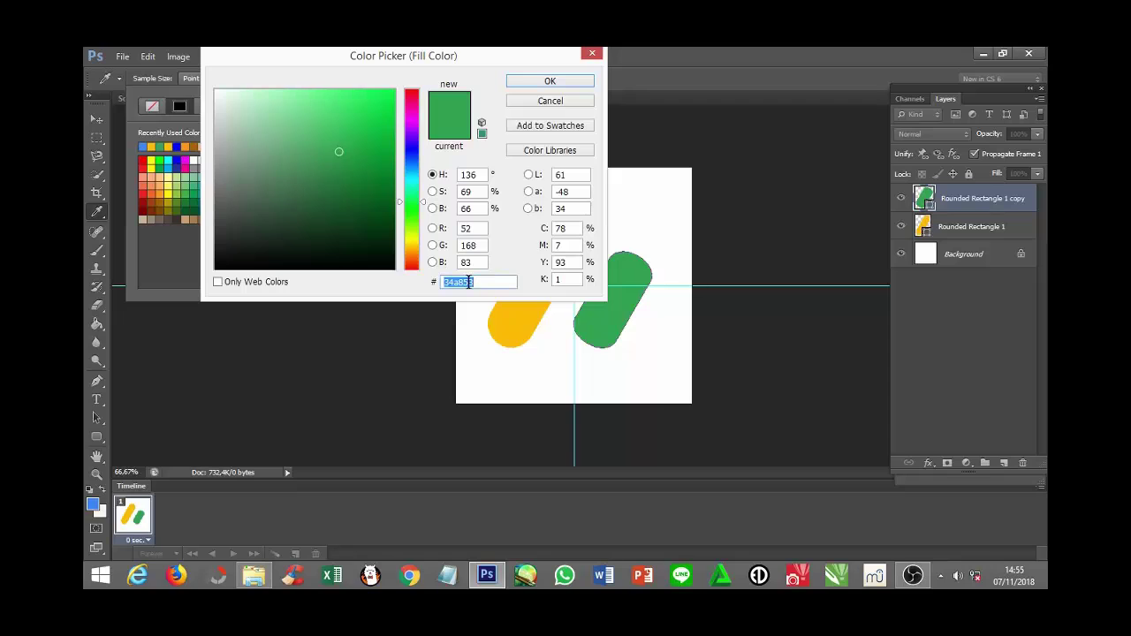
right_click(468, 282)
click(514, 342)
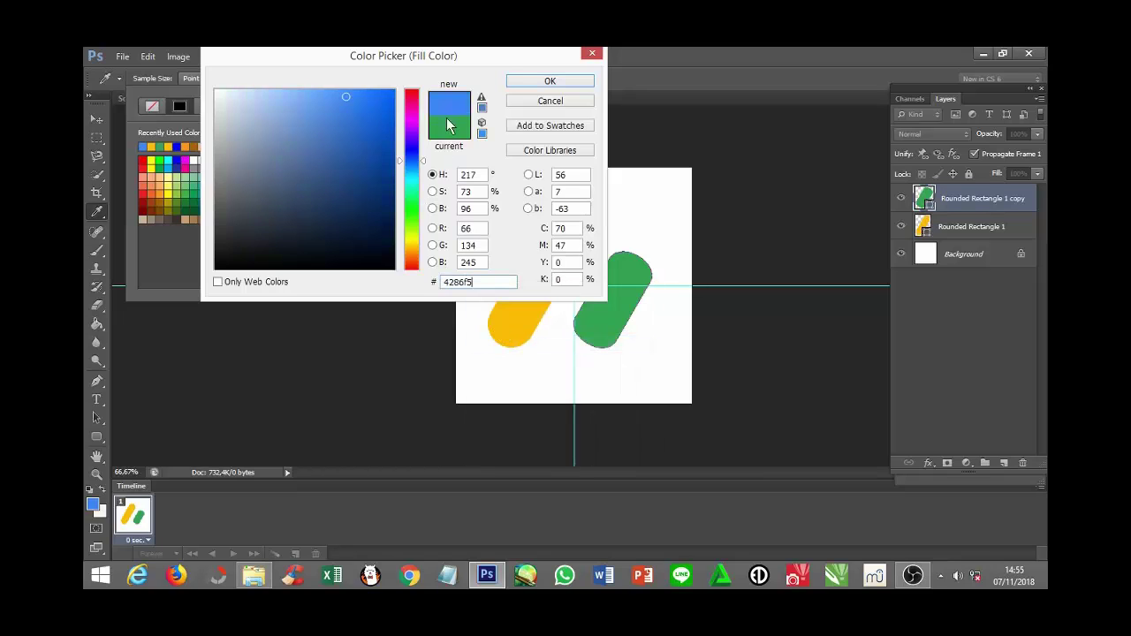
click(550, 81)
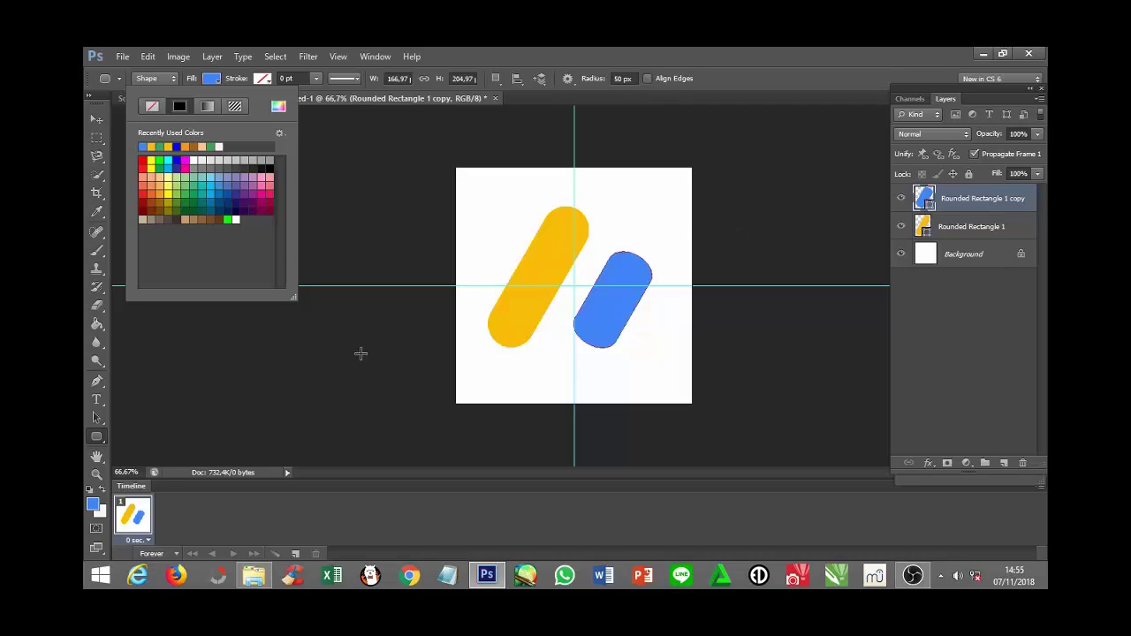
right_click(96, 439)
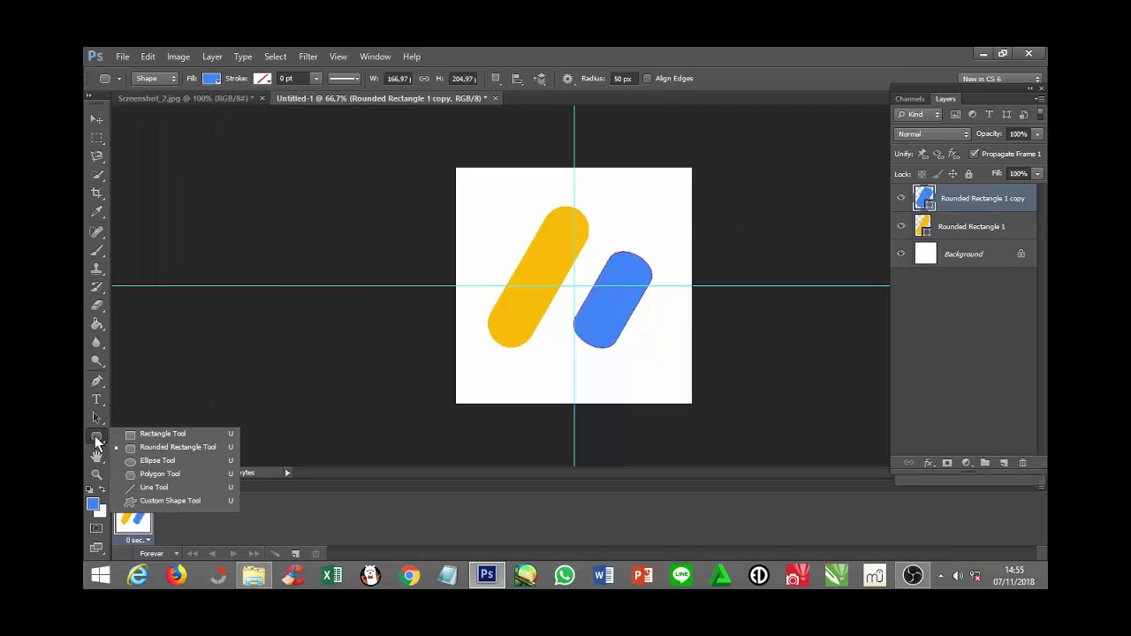
Draw an Ellipse circle sized 100 × 100 px beside the yellow pill's top end.
click(157, 461)
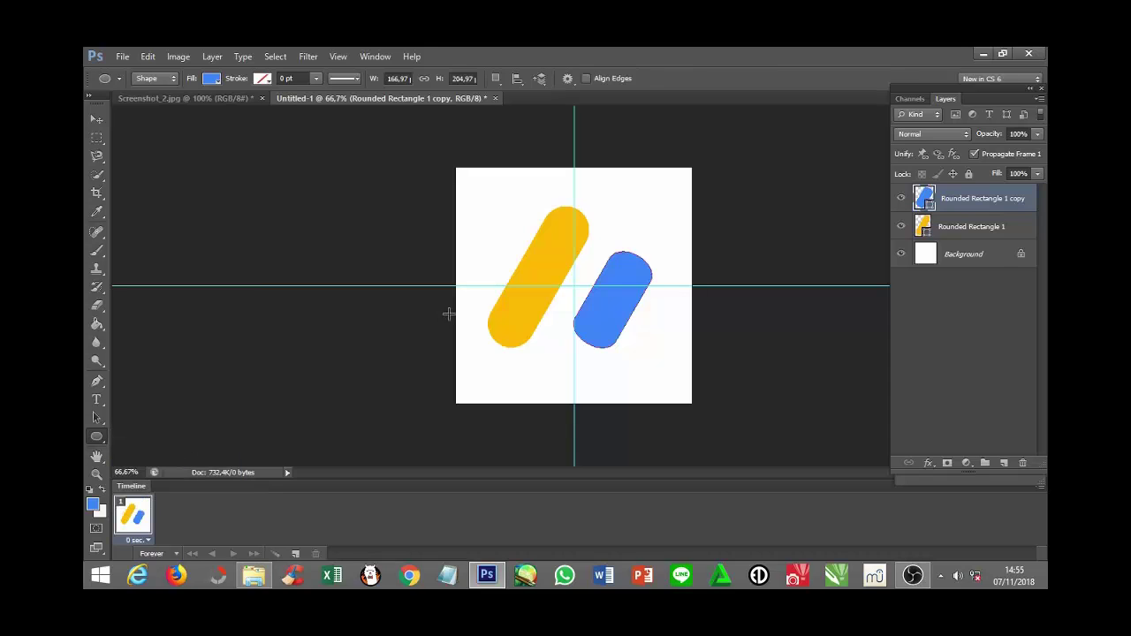
drag(491, 212, 541, 262)
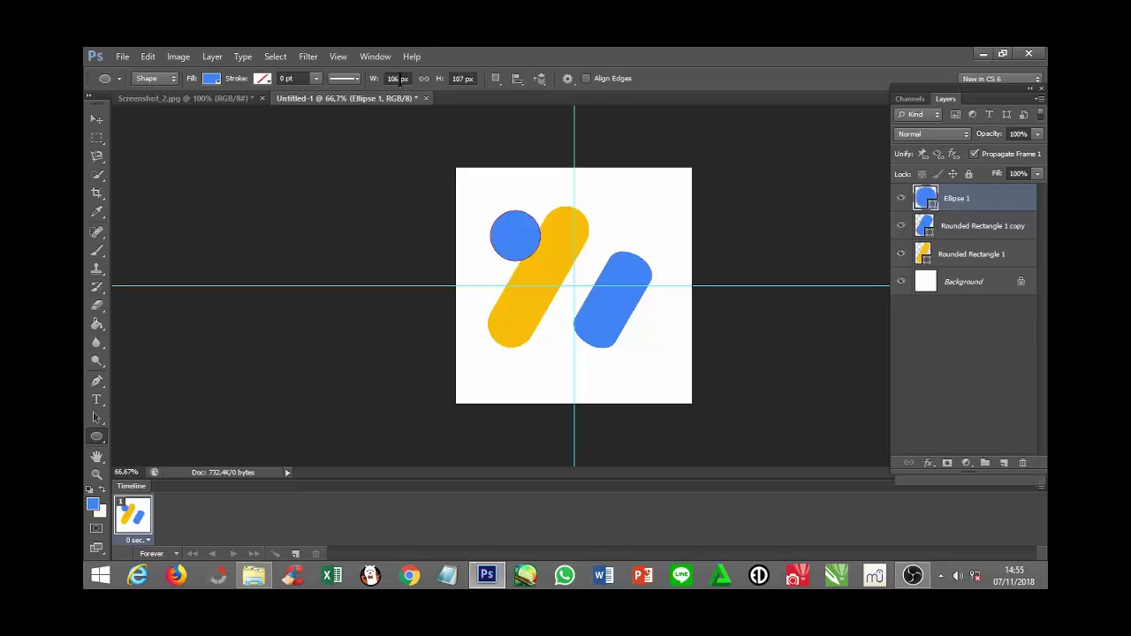
click(400, 79)
text(1)
text(00)
click(457, 78)
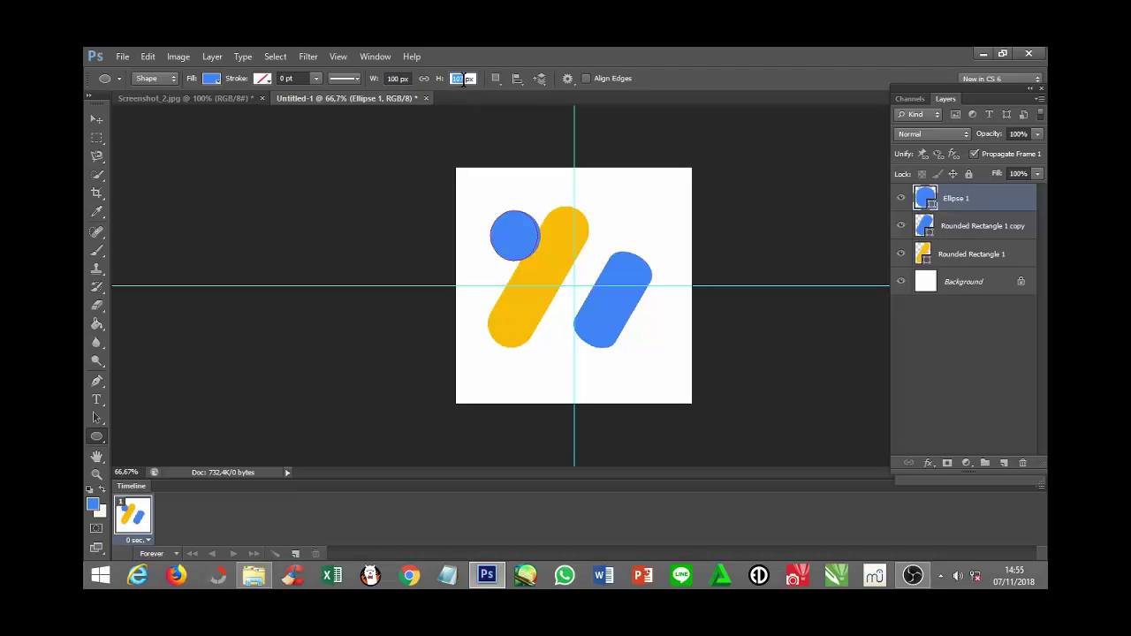
text(100)
drag(453, 78, 460, 79)
key(Return)
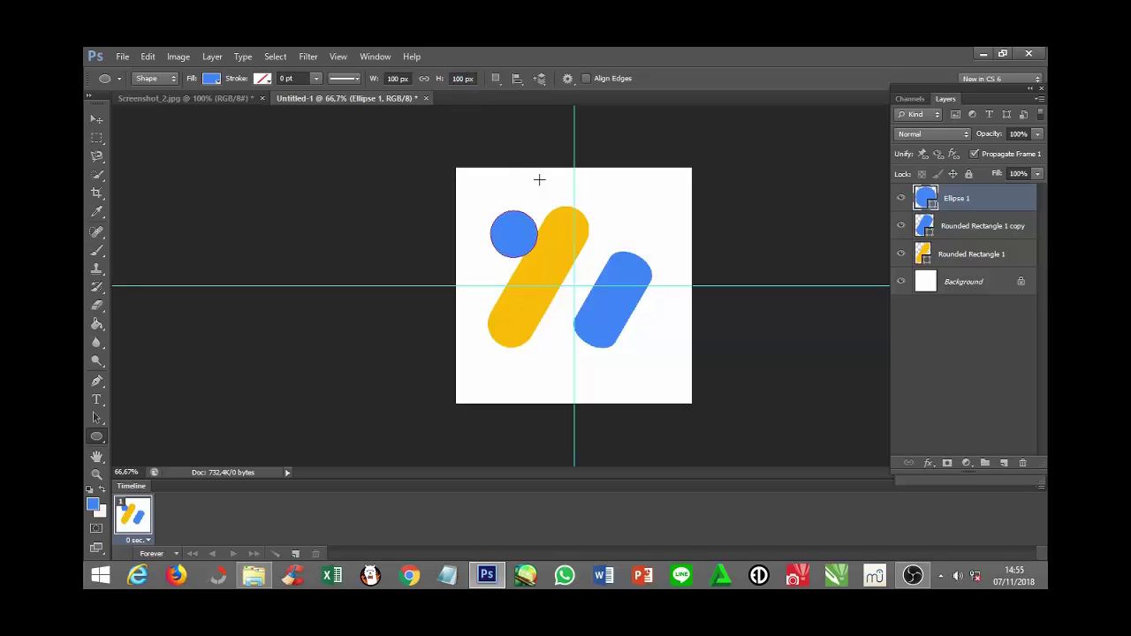
click(180, 99)
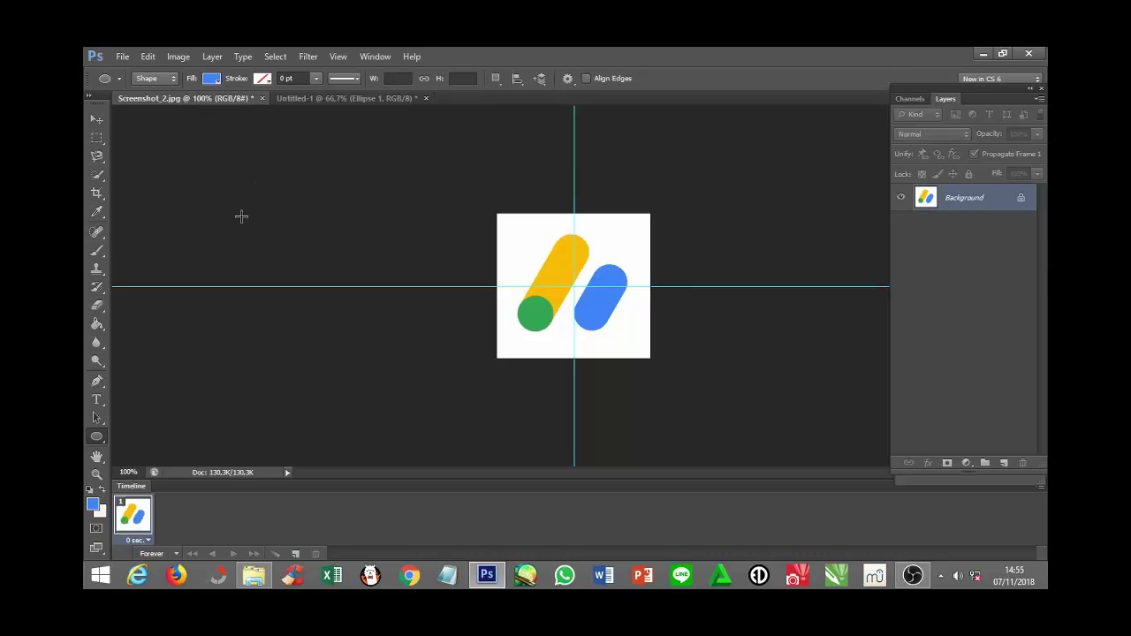
Sample the green from the reference logo's circle and copy its hex code.
click(97, 213)
drag(99, 215, 152, 211)
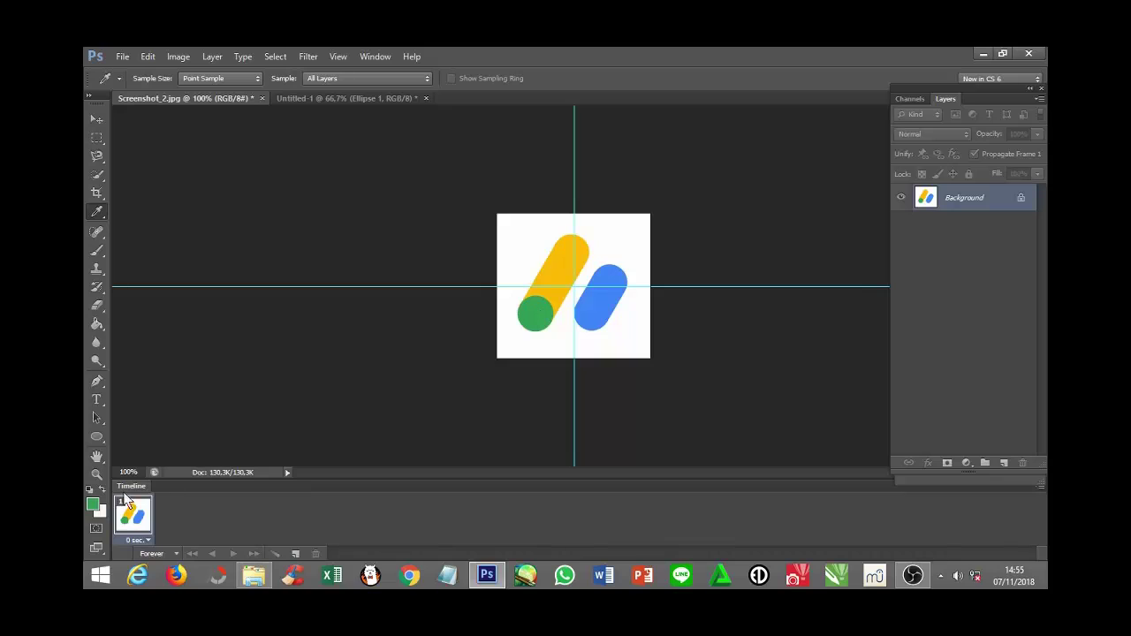
click(93, 504)
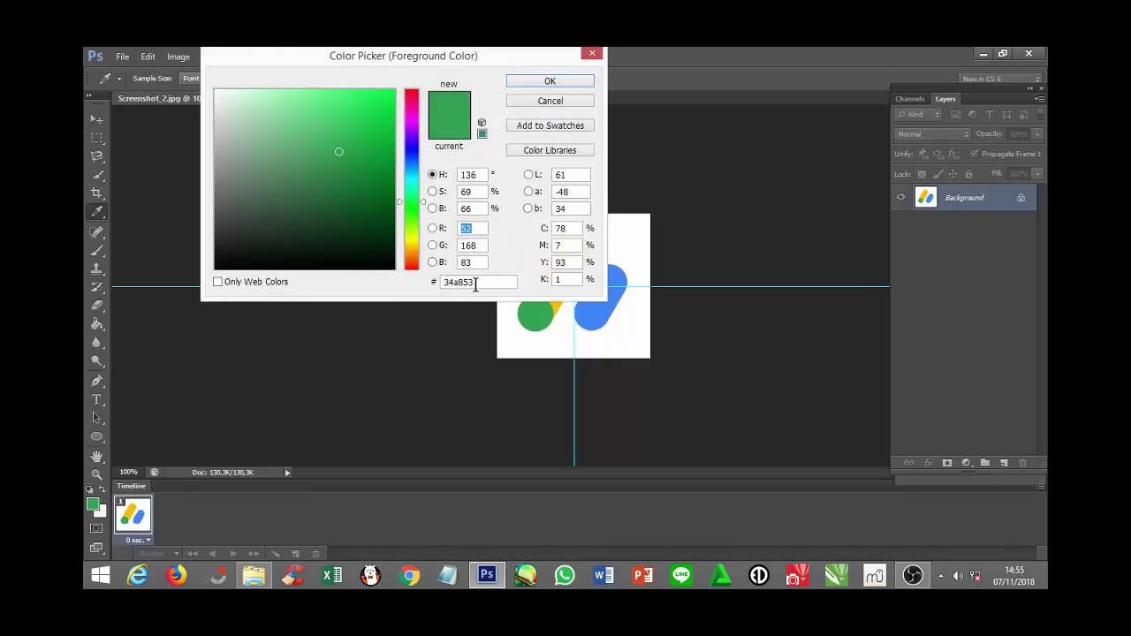
drag(475, 282, 422, 282)
right_click(449, 281)
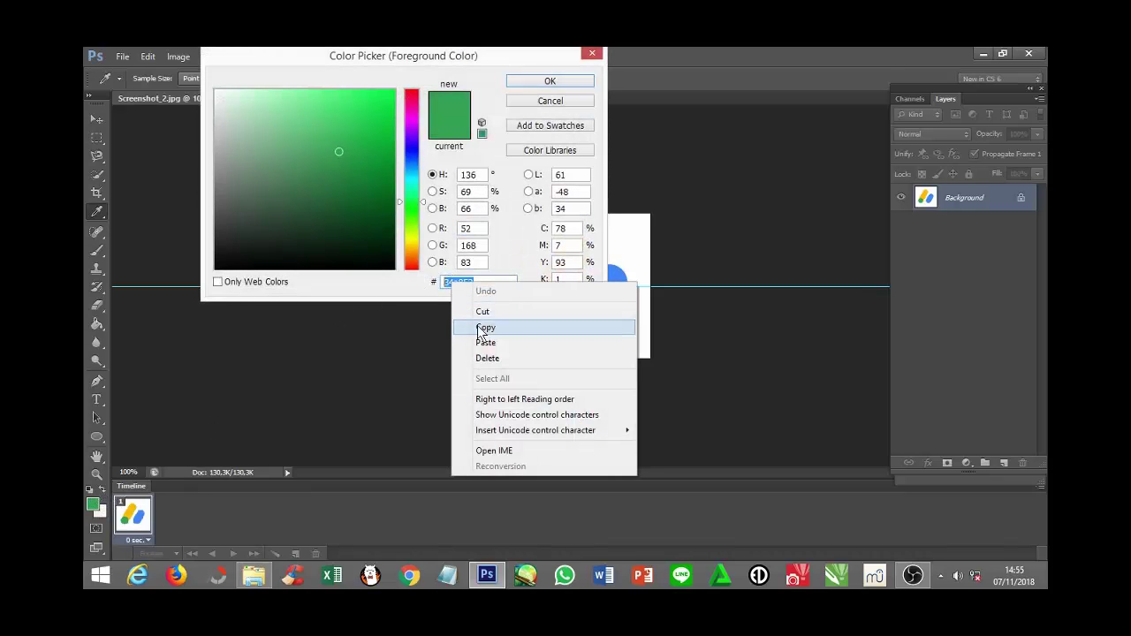
click(500, 328)
click(553, 82)
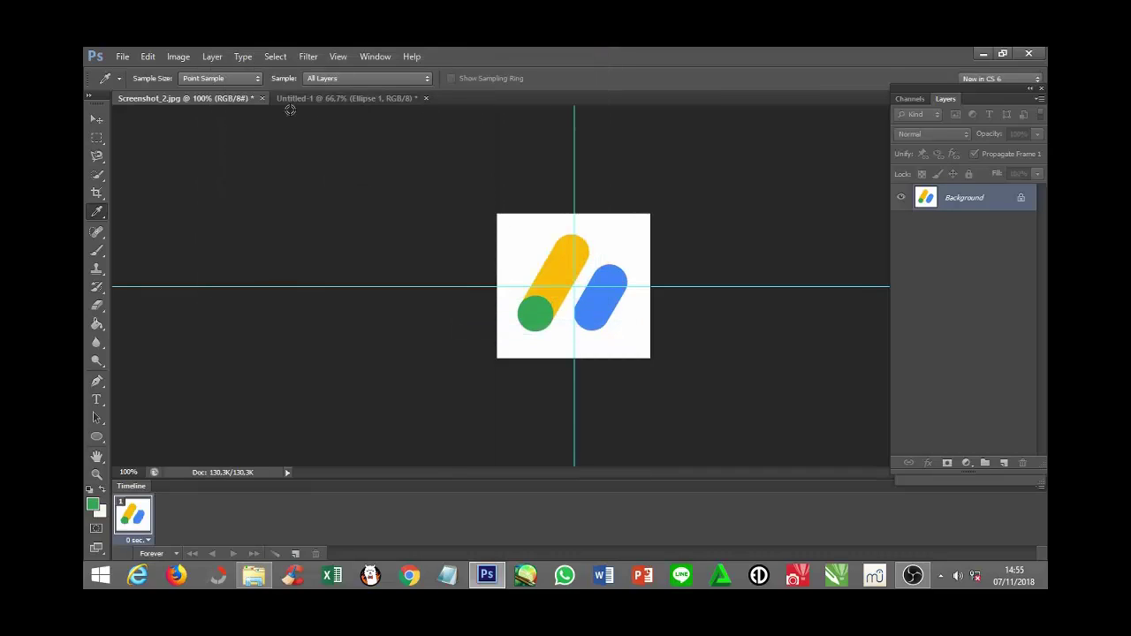
click(326, 98)
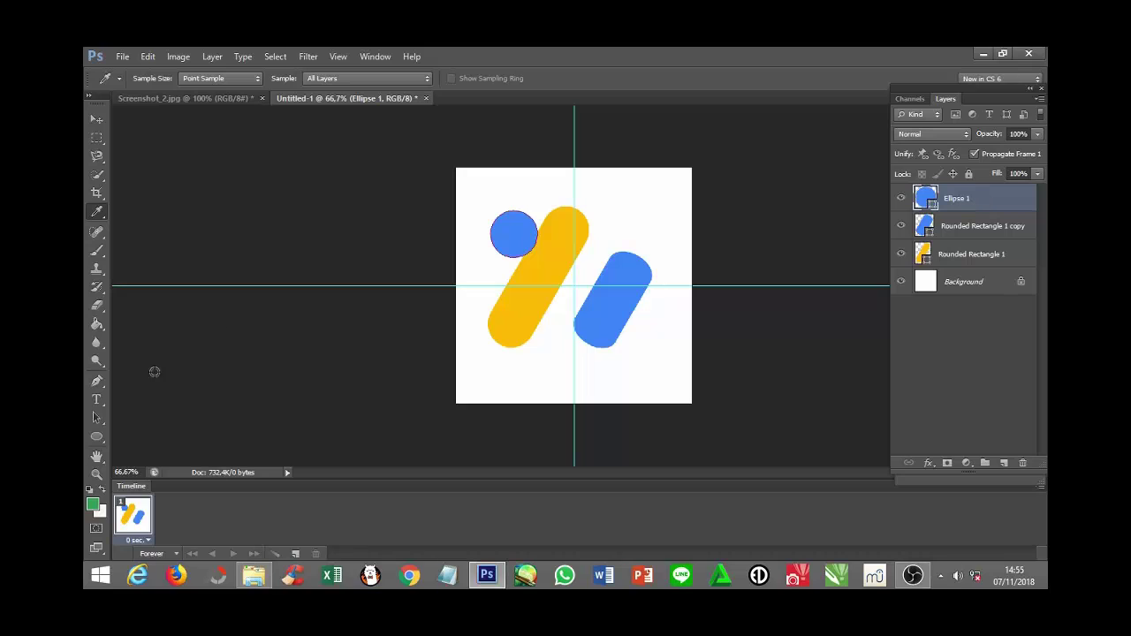
Fill the circle with green 34a853 and drag it down toward the yellow pill.
click(98, 437)
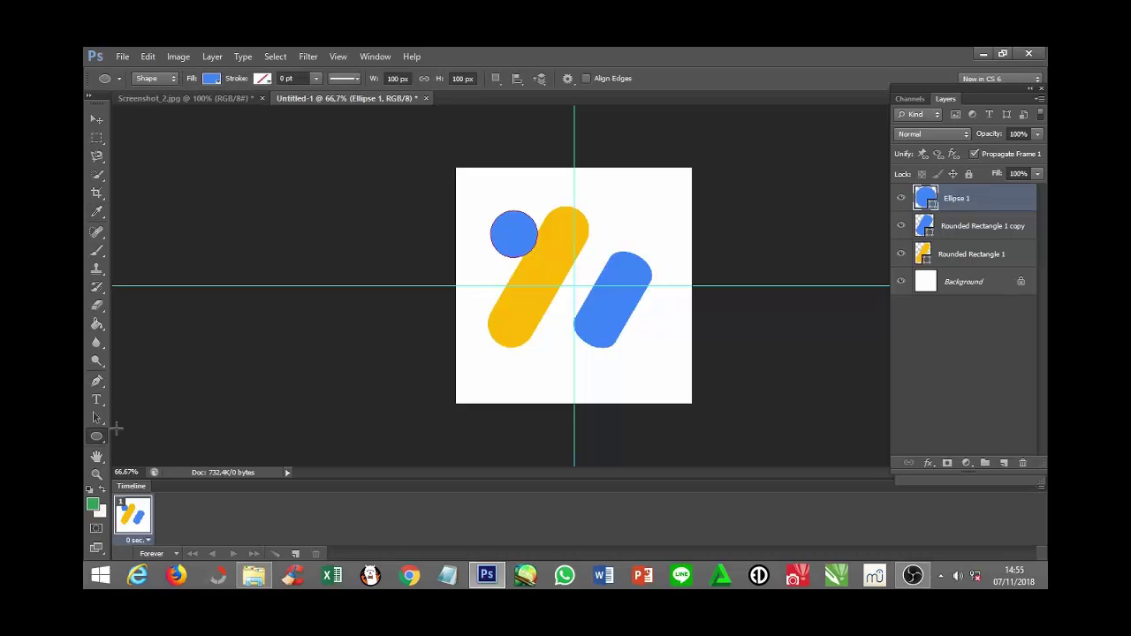
click(211, 78)
click(278, 108)
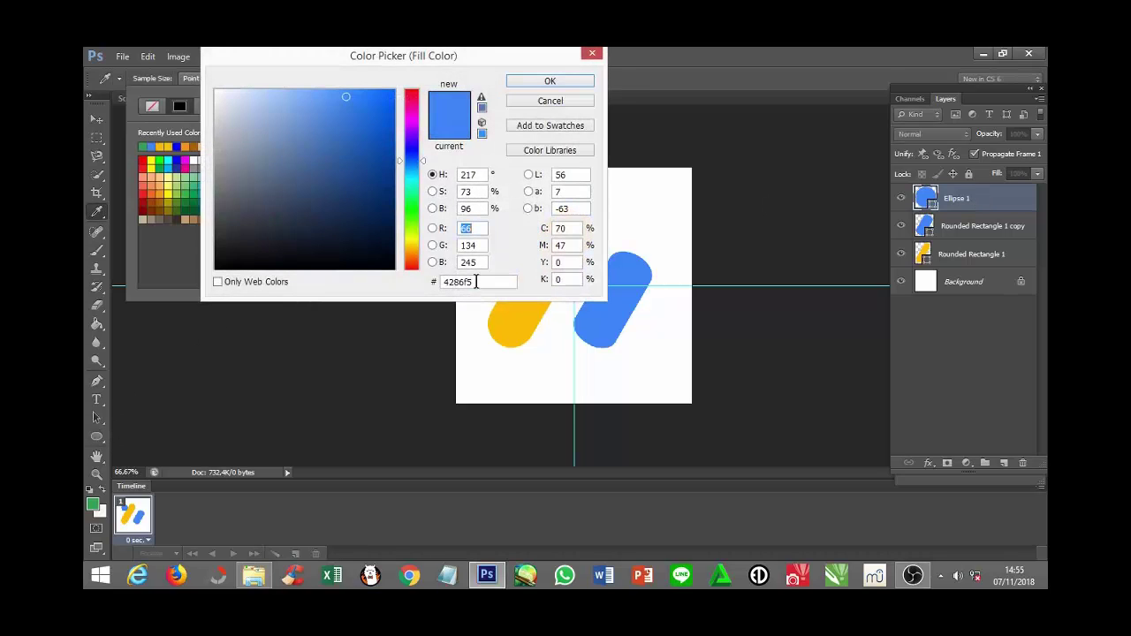
drag(477, 281, 437, 281)
right_click(459, 288)
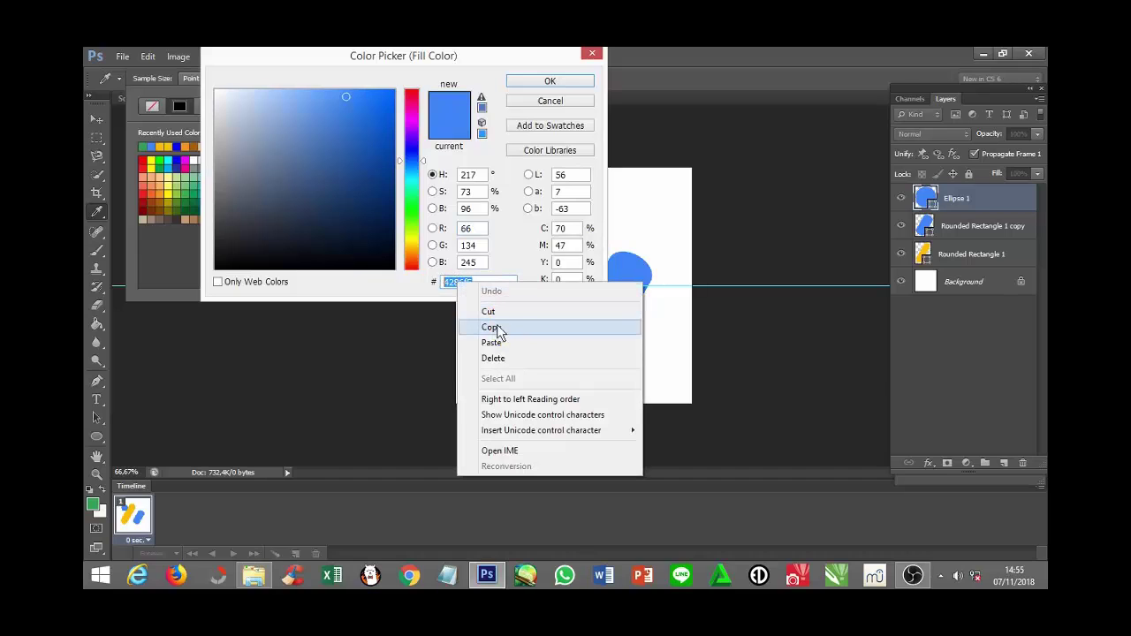
click(515, 342)
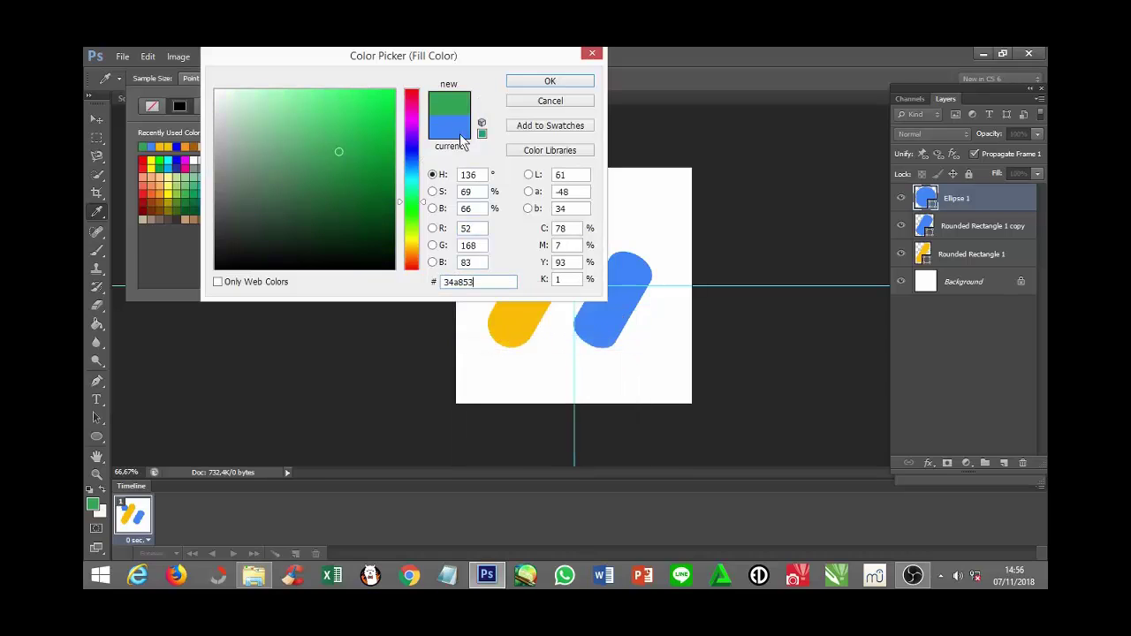
click(549, 81)
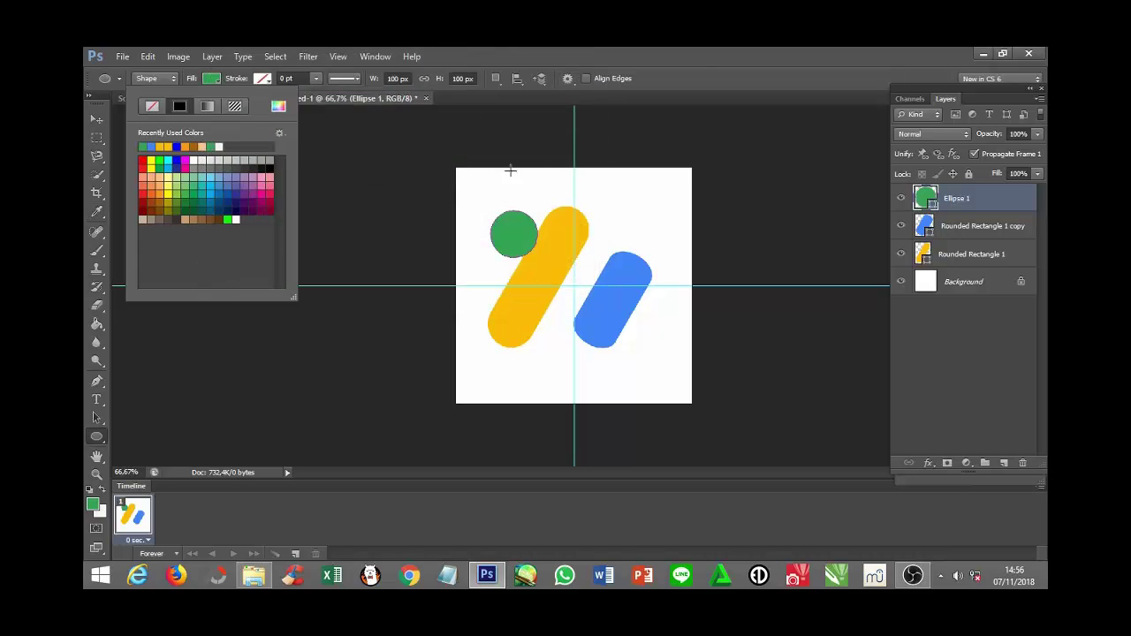
click(98, 121)
drag(525, 234, 524, 316)
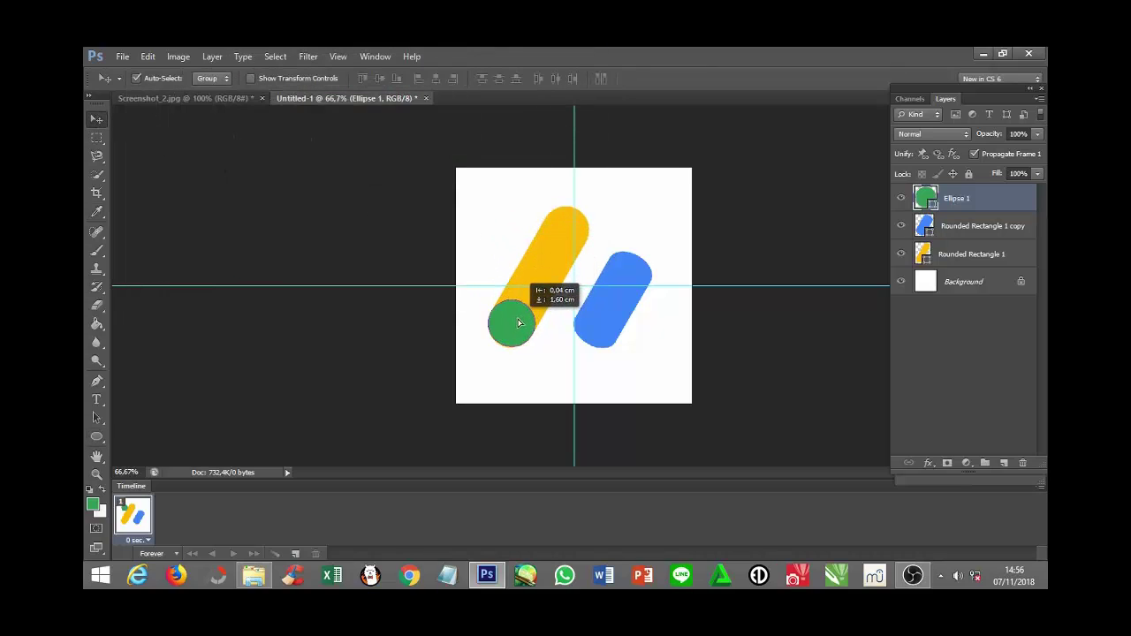
Seat the green circle on the yellow pill's lower end and nudge both pills into alignment.
drag(524, 315, 521, 324)
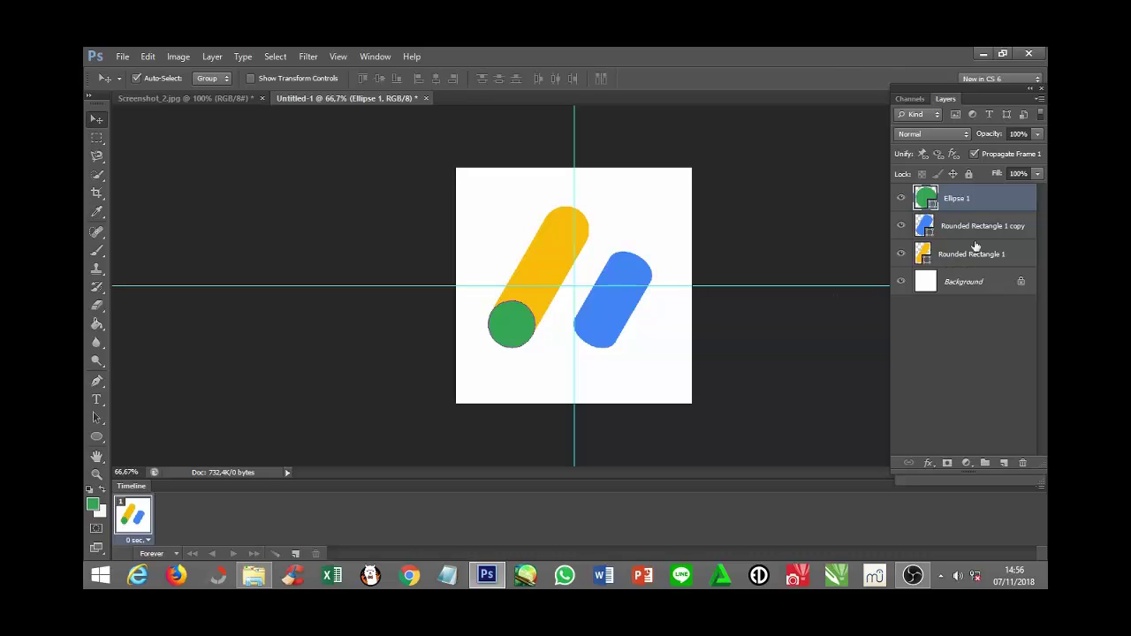
drag(972, 199, 981, 259)
ctrl+click(978, 255)
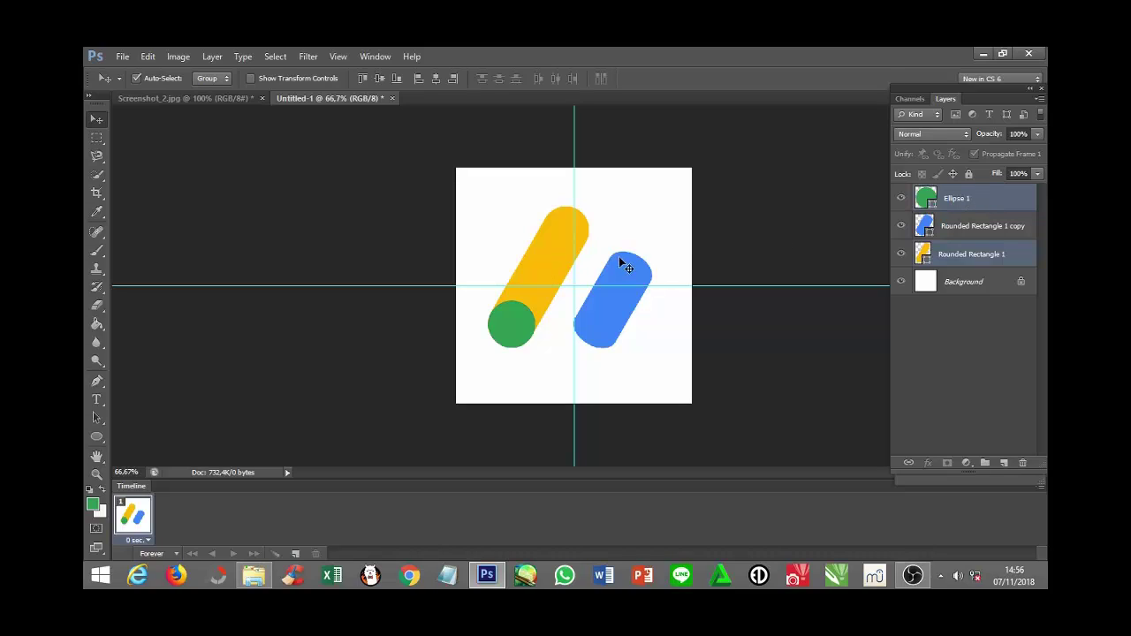
key(Right)
key(Right)
key(Right)
key(Right)
key(Right)
key(Right)
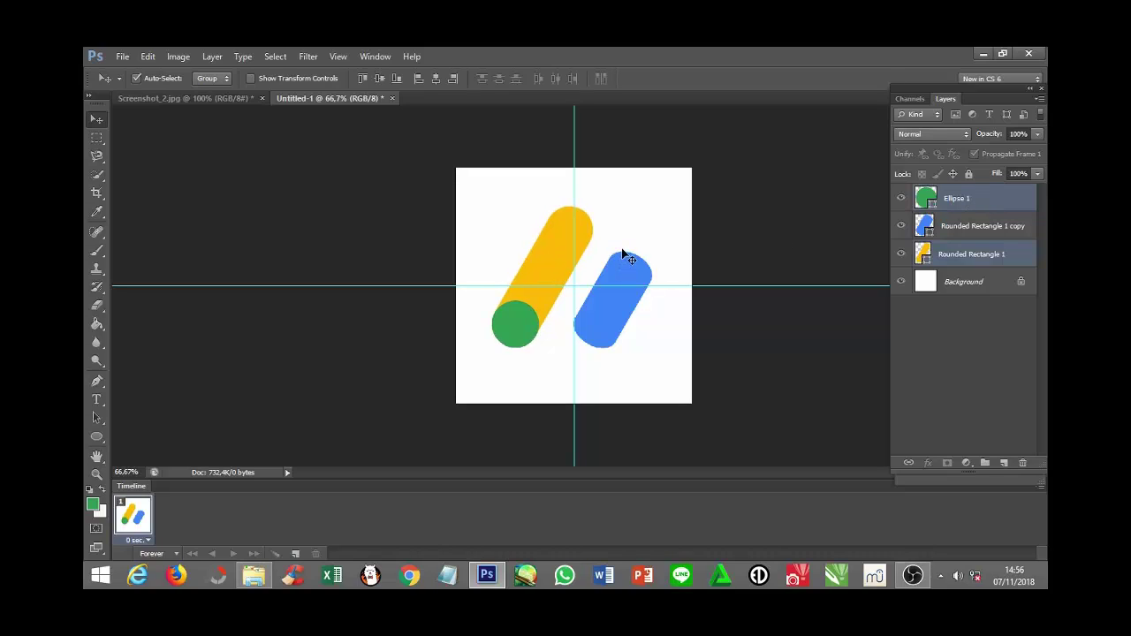
key(Right)
key(Right)
key(Right)
key(Right)
key(Right)
key(Right)
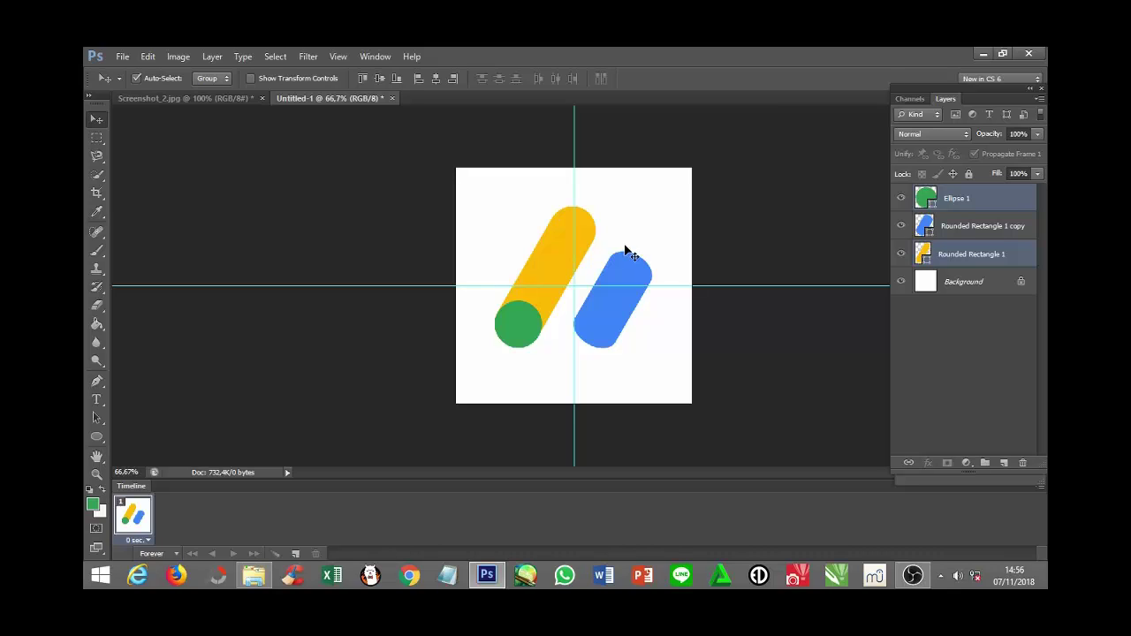
click(952, 231)
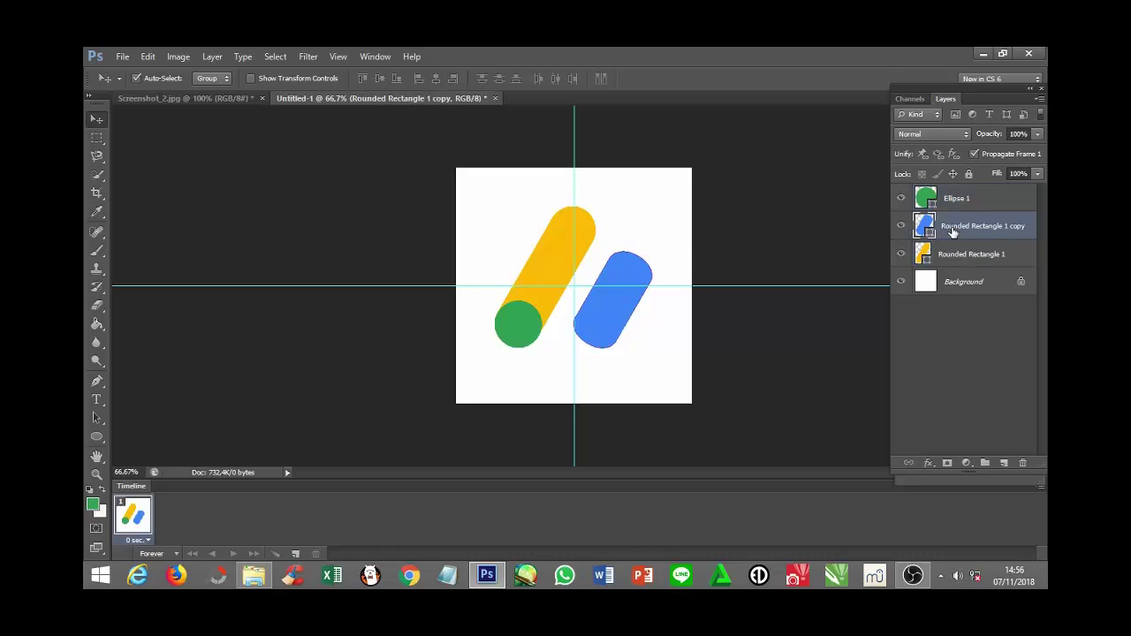
key(Right)
key(Left)
Clear all guides and hide the white Background layer's visibility.
click(338, 57)
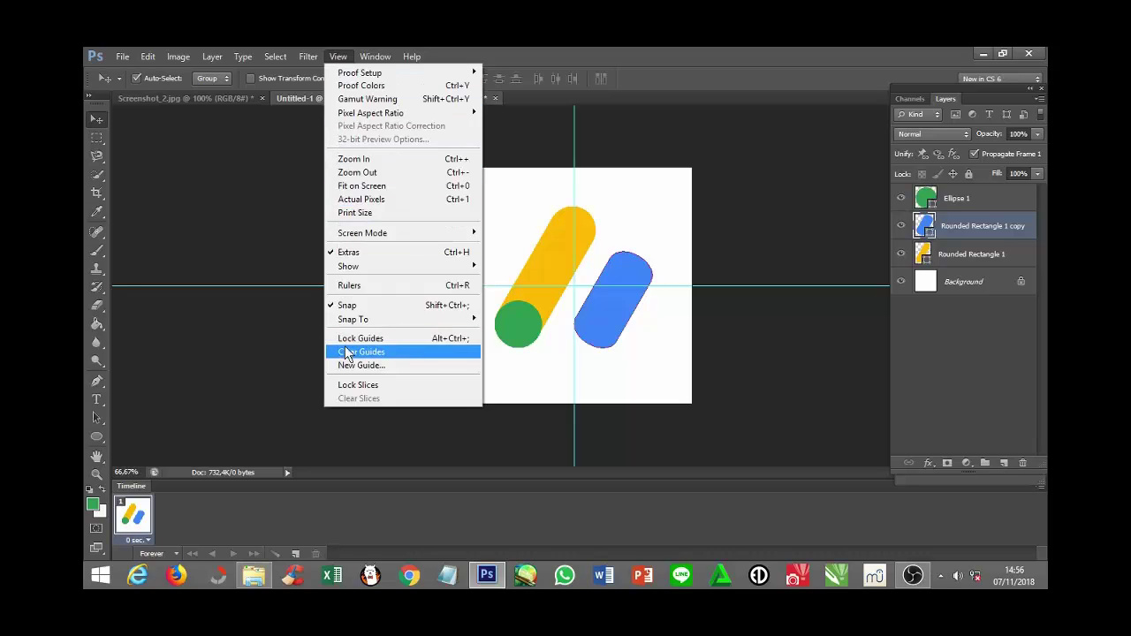
click(400, 352)
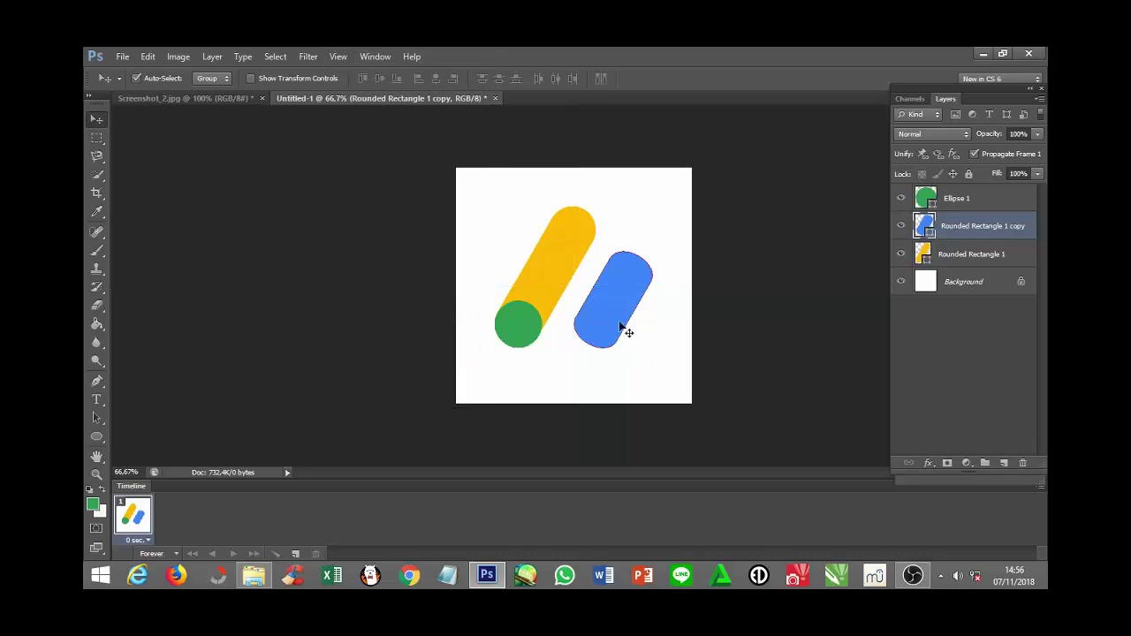
click(968, 288)
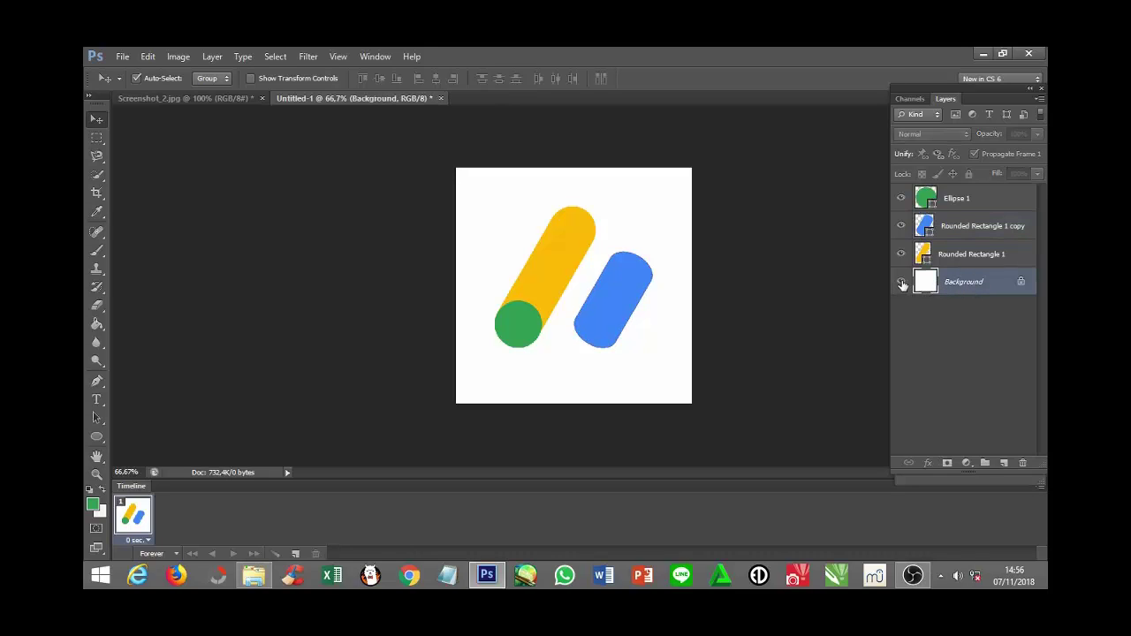
click(902, 282)
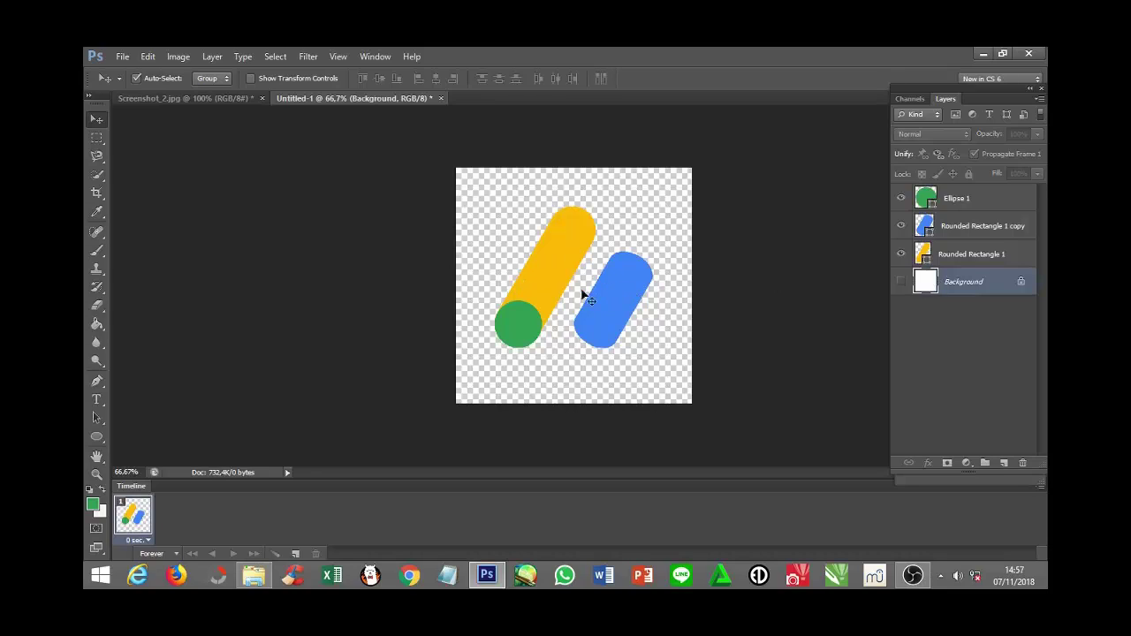
Save the logo in PNG format as ADSENSE.png, accepting the default PNG Options.
click(120, 57)
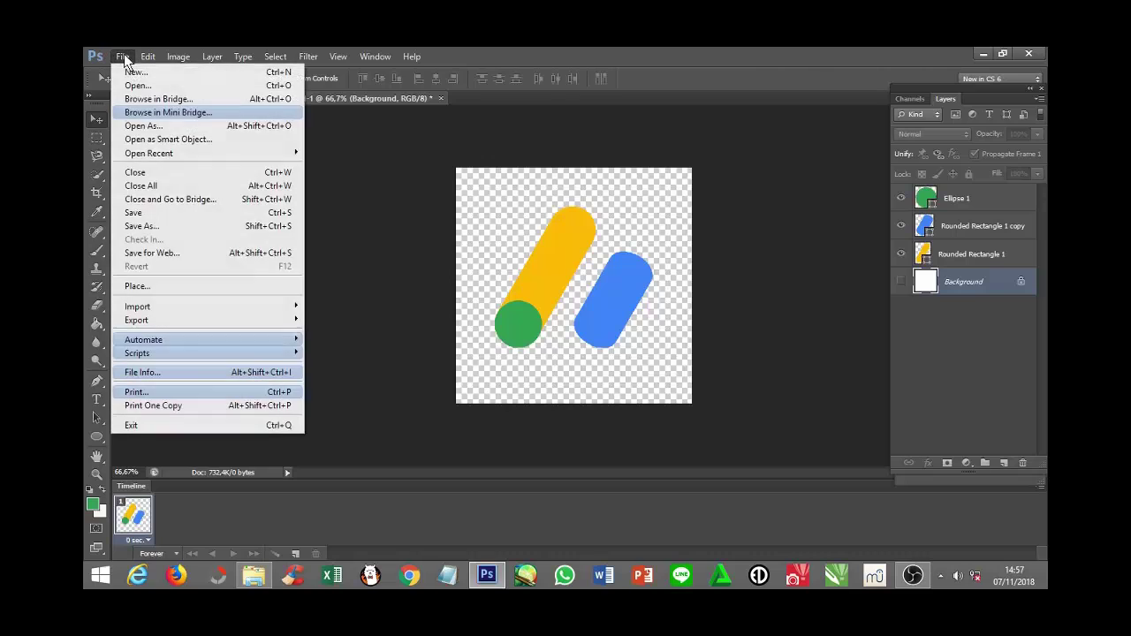
click(175, 226)
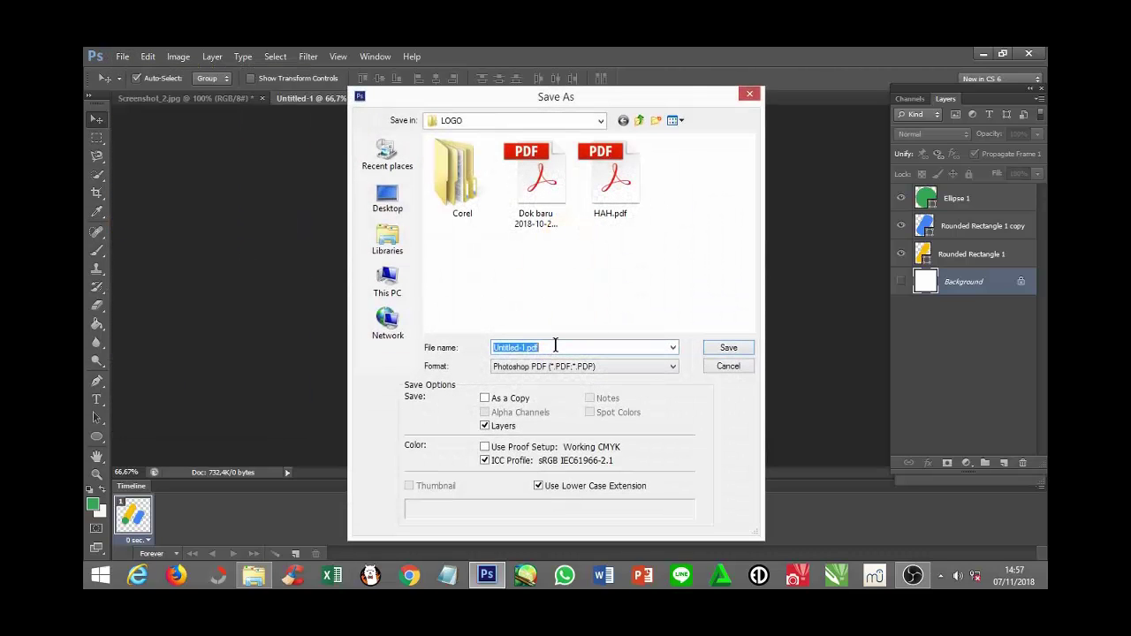
text(ADSENSE)
drag(494, 347, 533, 347)
click(674, 367)
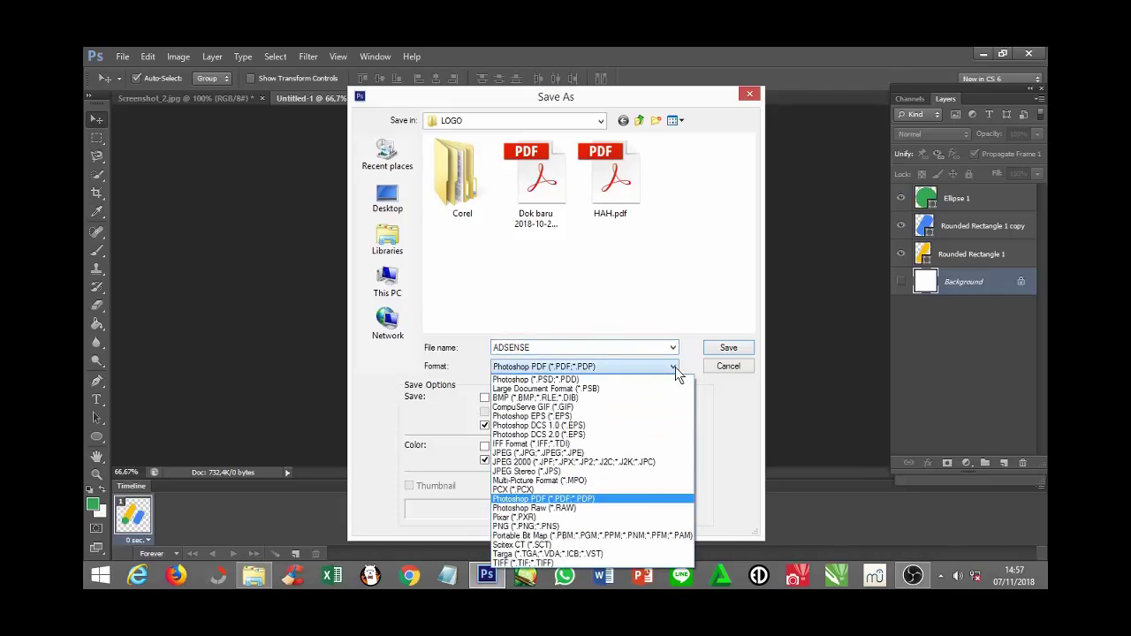
click(537, 527)
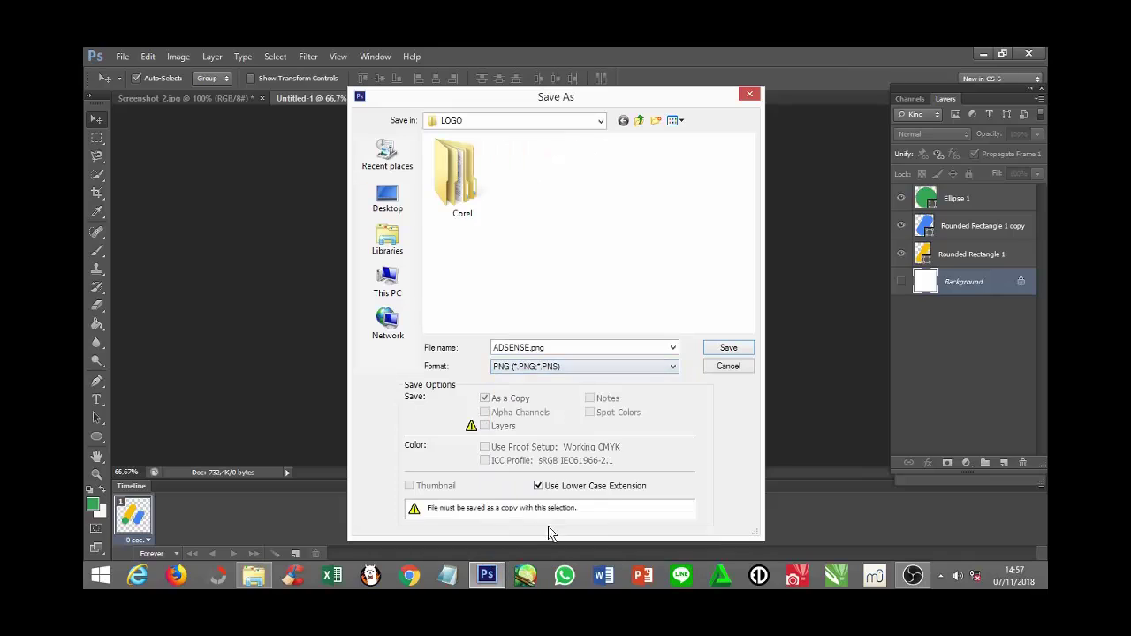
double_click(495, 350)
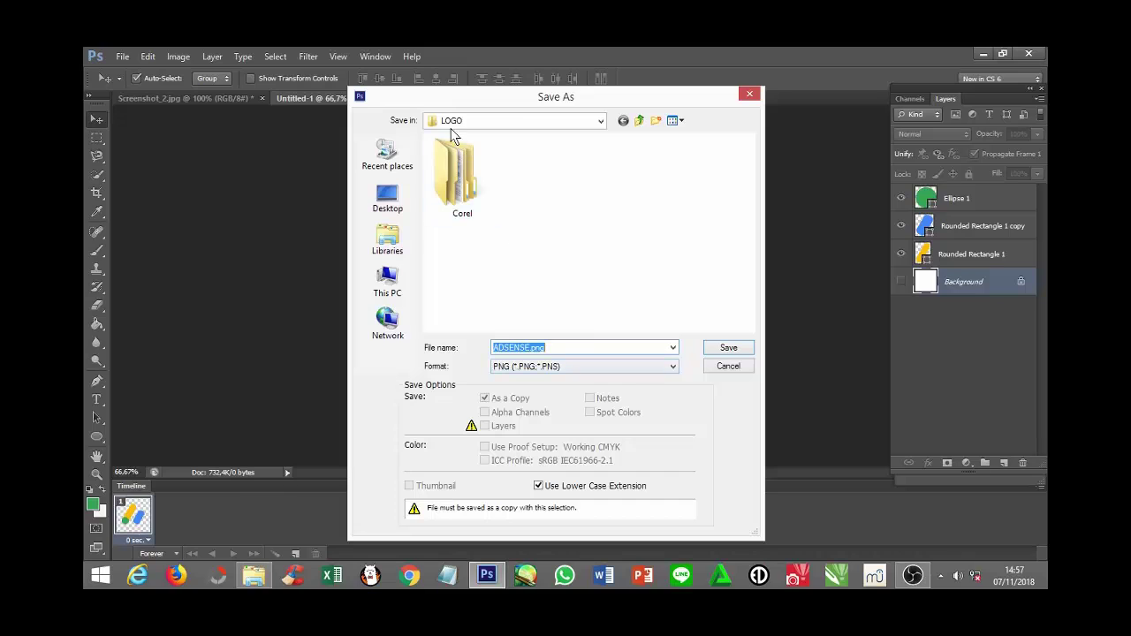
click(728, 348)
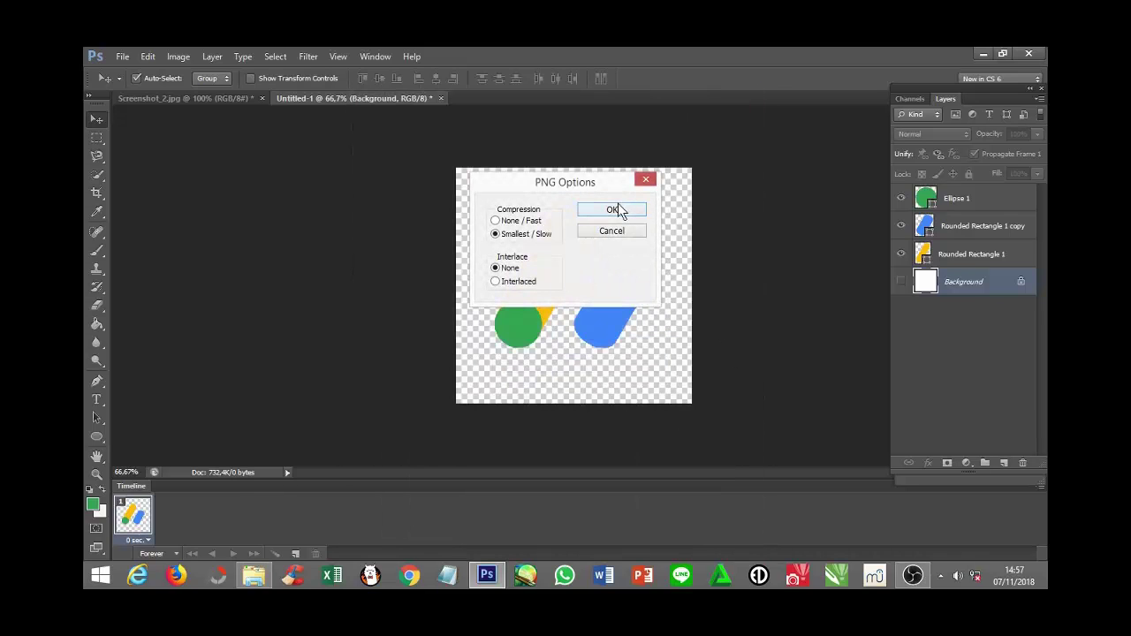
click(614, 209)
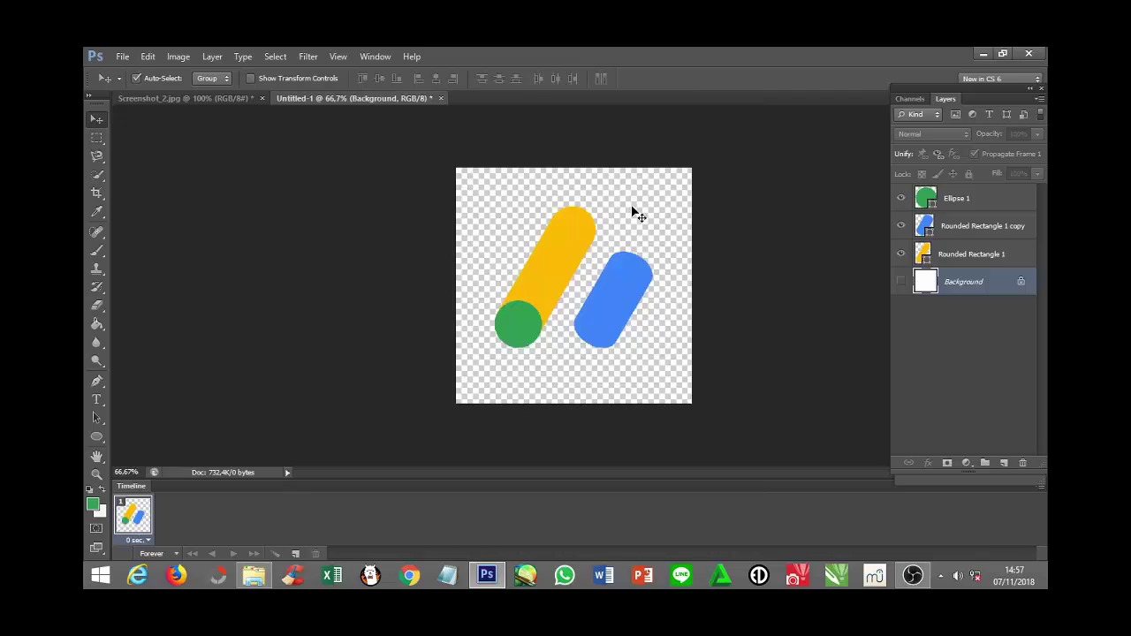
click(254, 575)
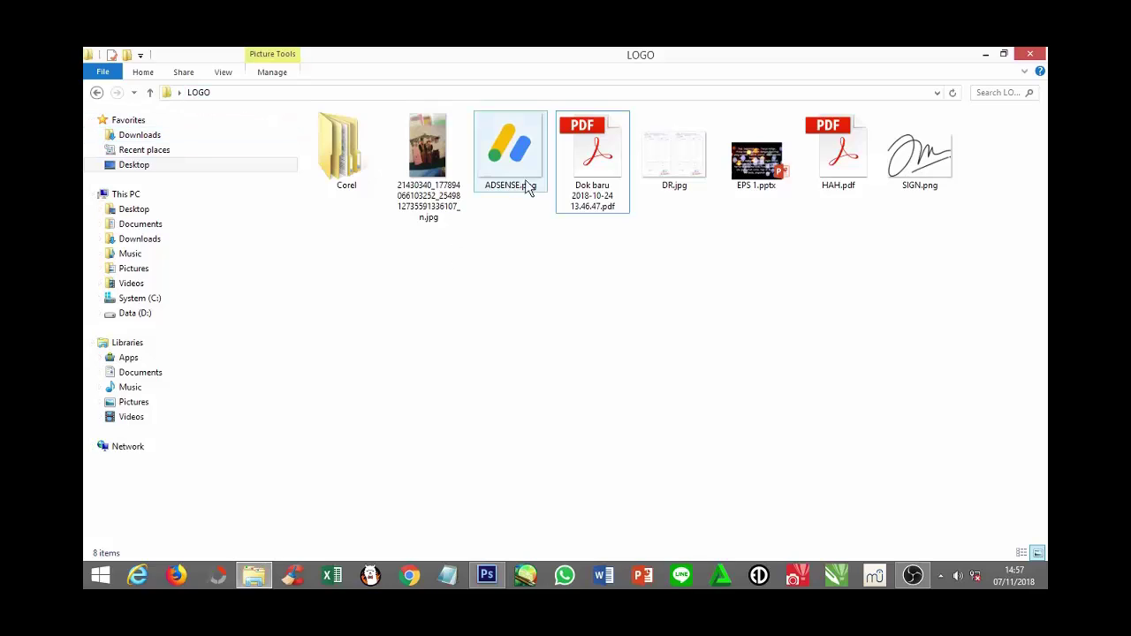
mouse_move(511, 159)
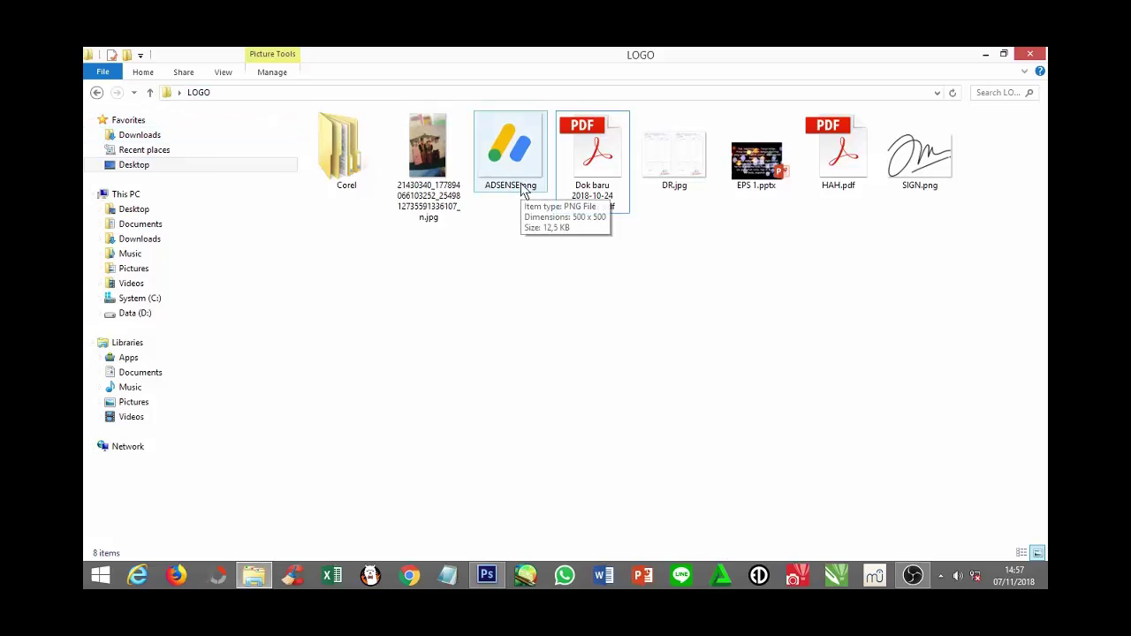
Open ADSENSE.png from the LOGO folder in Picasa Photo Viewer.
double_click(516, 159)
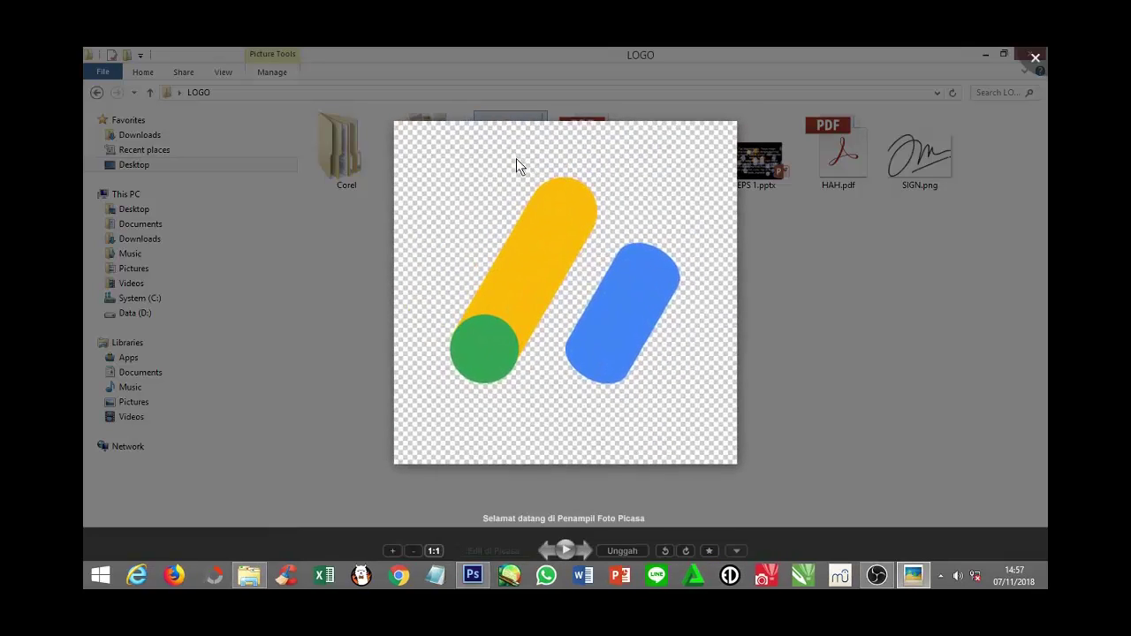